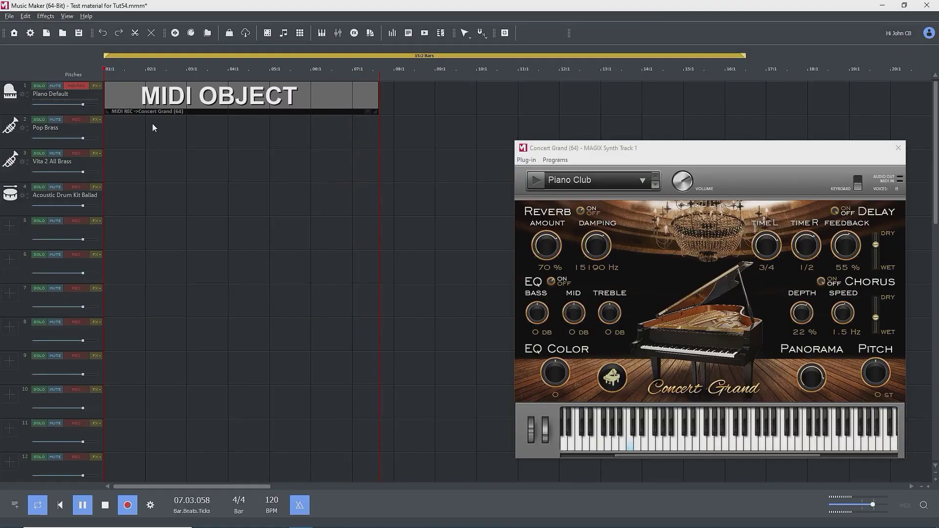
- Stop the MIDI recording on the Concert Grand Piano Club track
{"action": "key", "text": "space"}
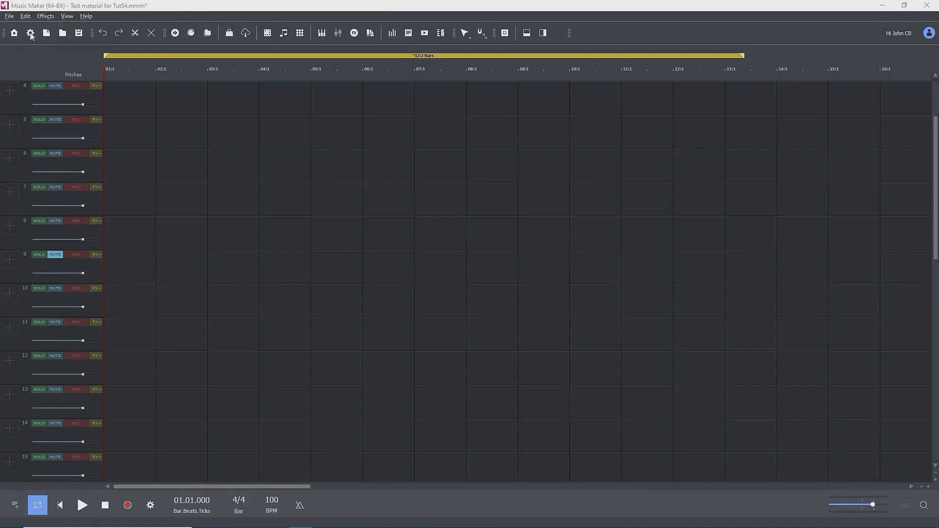
{"action": "left_click", "coordinate": [30, 33]}
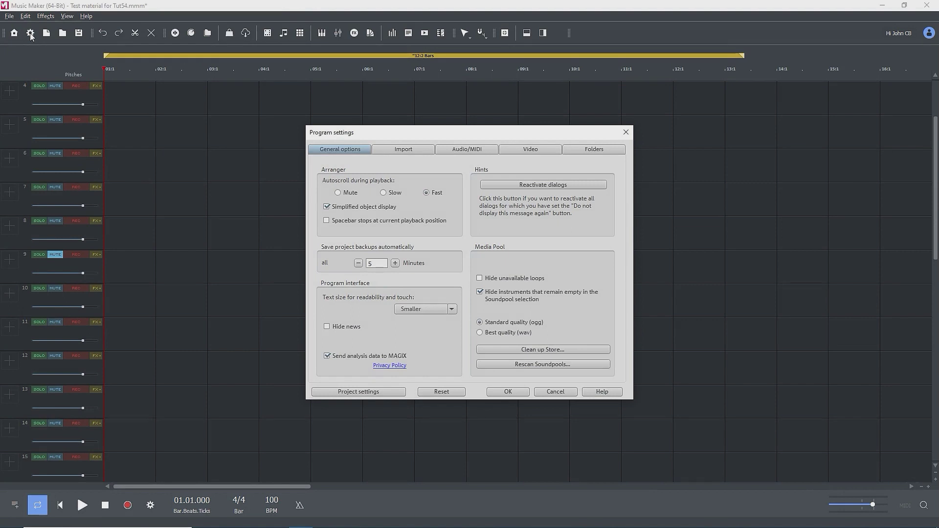
{"action": "left_click", "coordinate": [453, 150]}
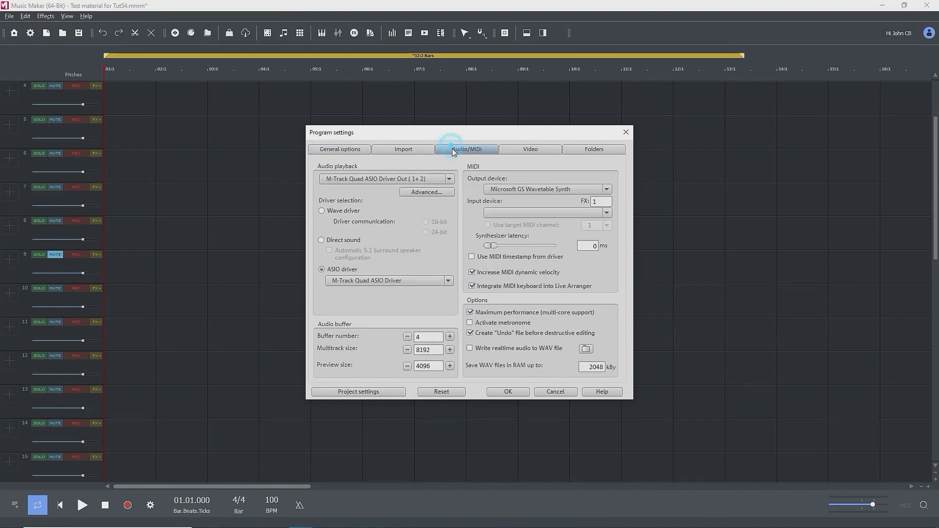
{"action": "left_click", "coordinate": [448, 281]}
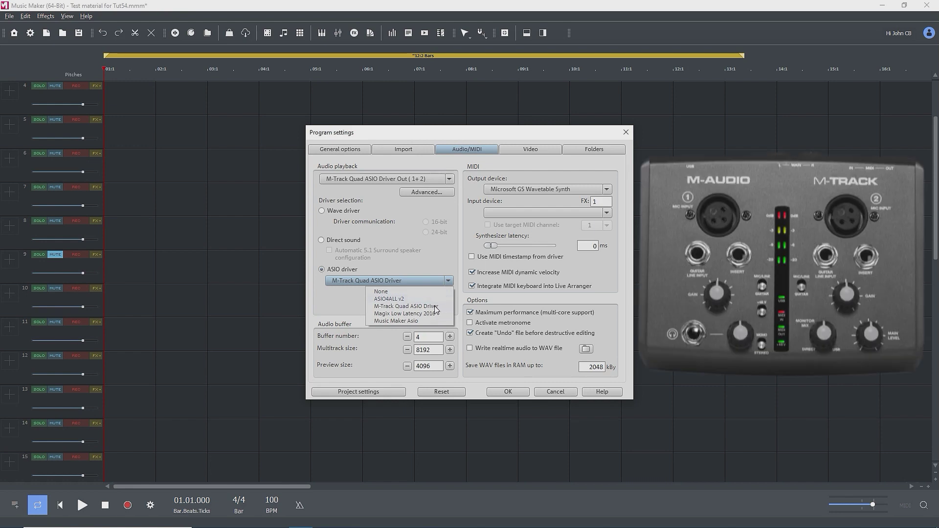
{"action": "left_click", "coordinate": [435, 307]}
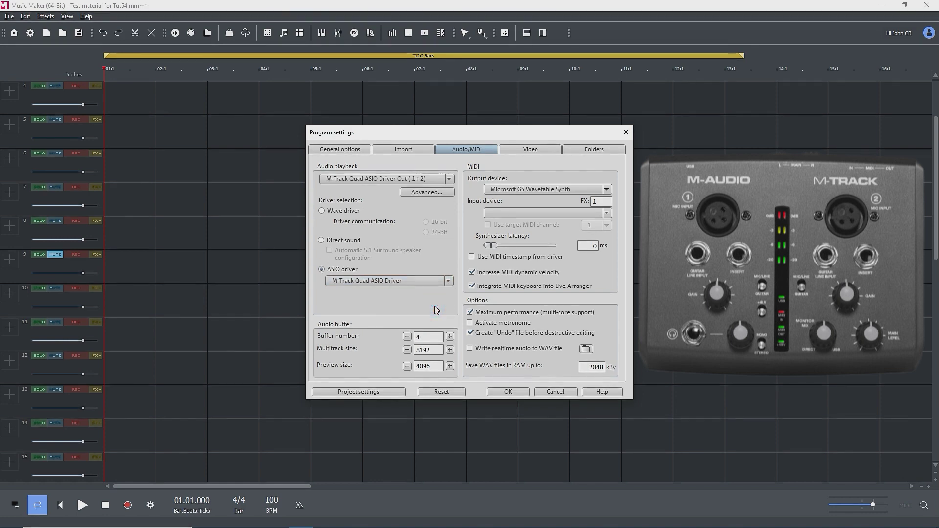
{"action": "left_click", "coordinate": [448, 282]}
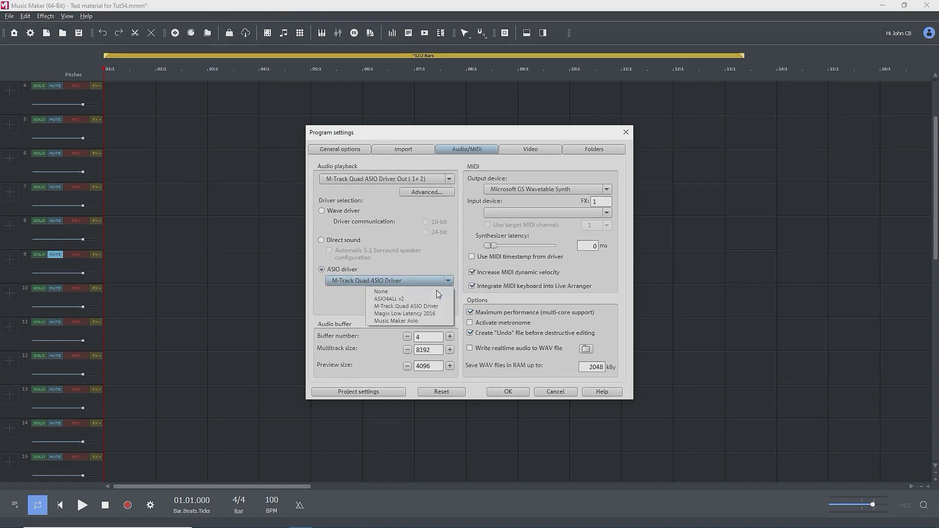
{"action": "left_click", "coordinate": [389, 298]}
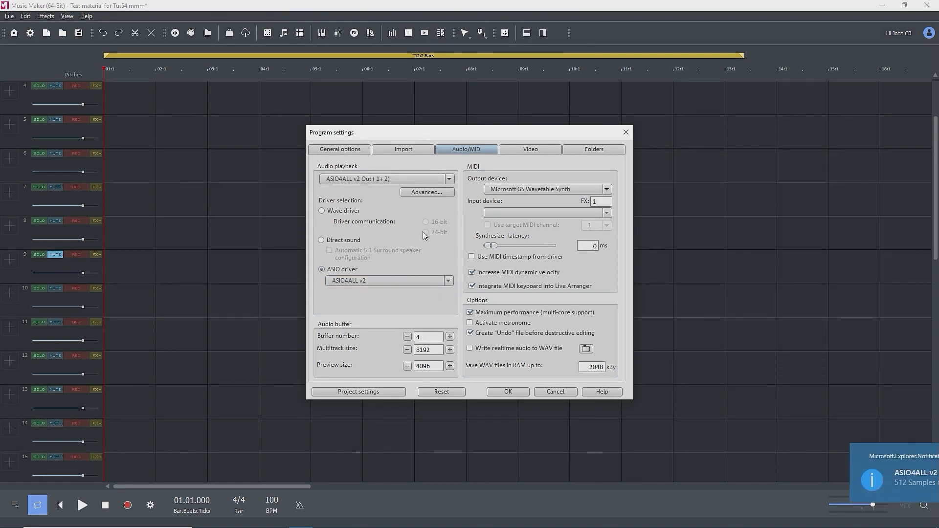
{"action": "left_click", "coordinate": [419, 193]}
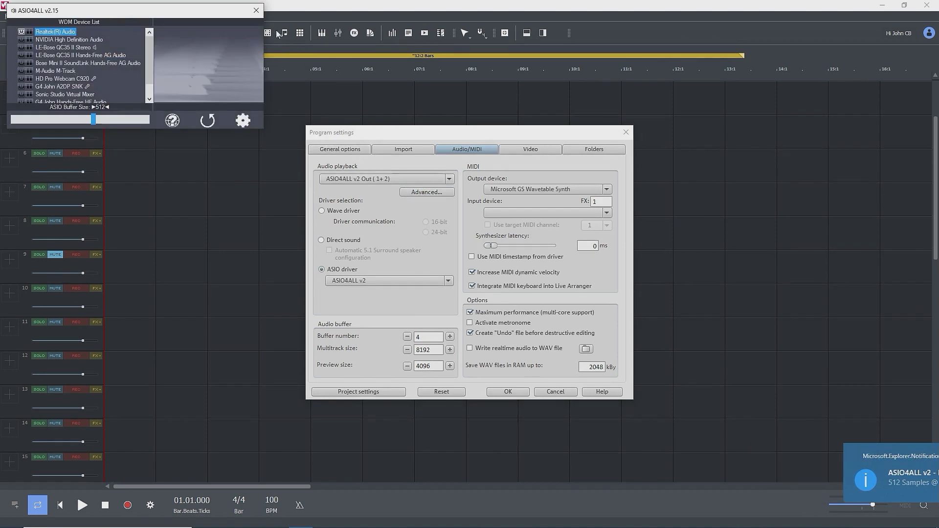
{"action": "left_click", "coordinate": [256, 12]}
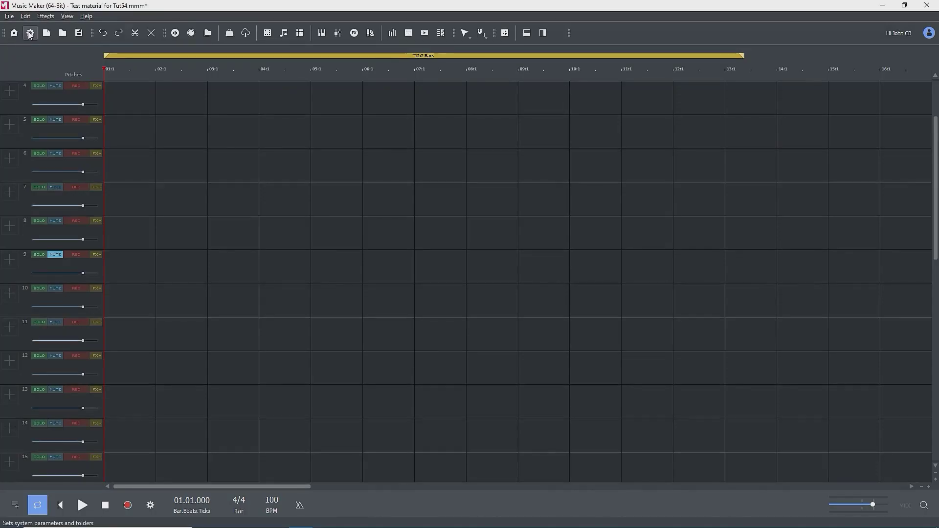
- Set CASIO USB-MIDI as the MIDI input device under Audio/MIDI settings and confirm
{"action": "left_click", "coordinate": [30, 33]}
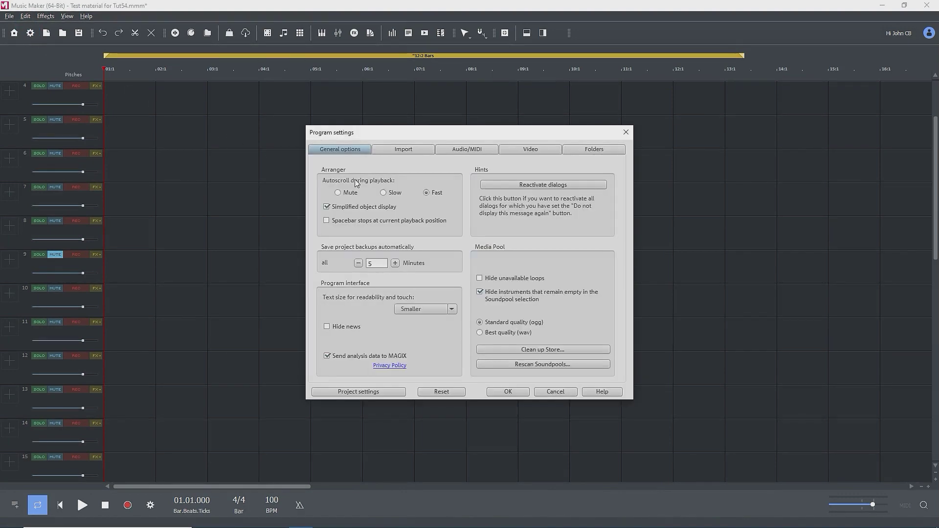
{"action": "left_click", "coordinate": [465, 150]}
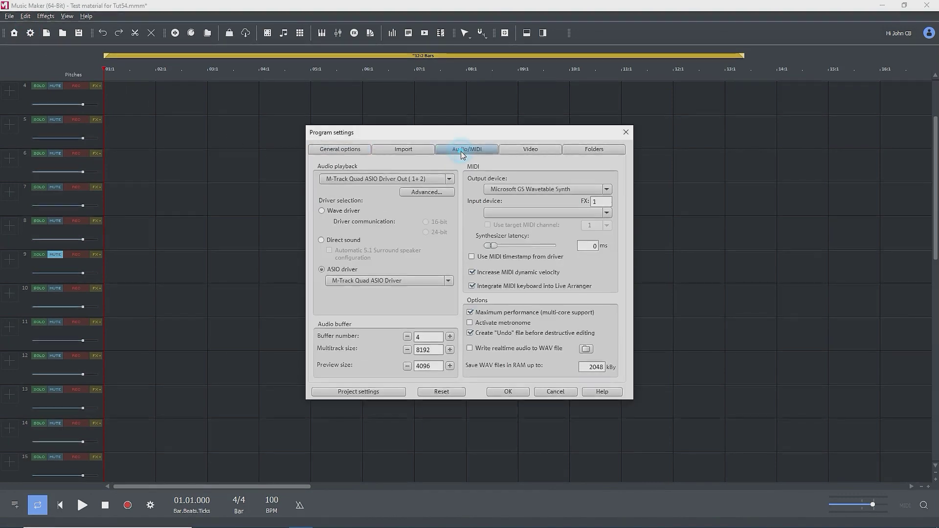
{"action": "left_click", "coordinate": [509, 212]}
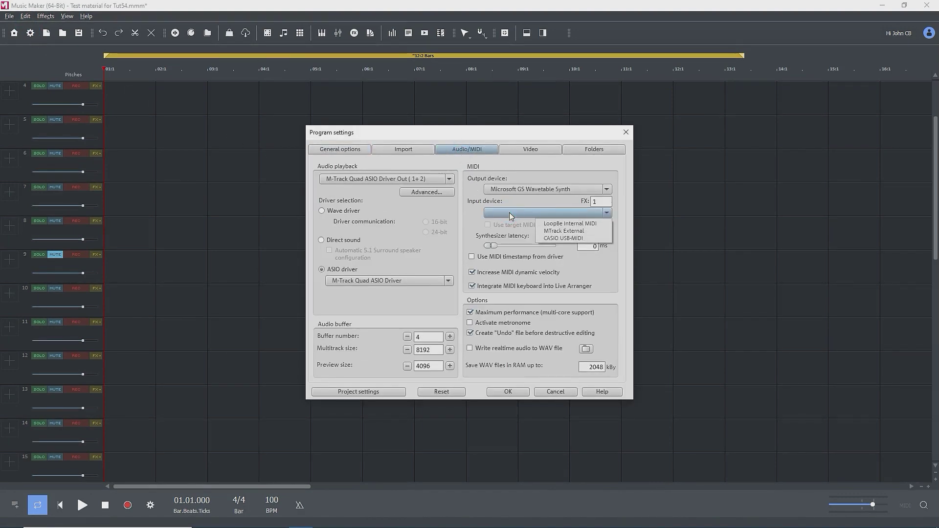
{"action": "left_click", "coordinate": [564, 239]}
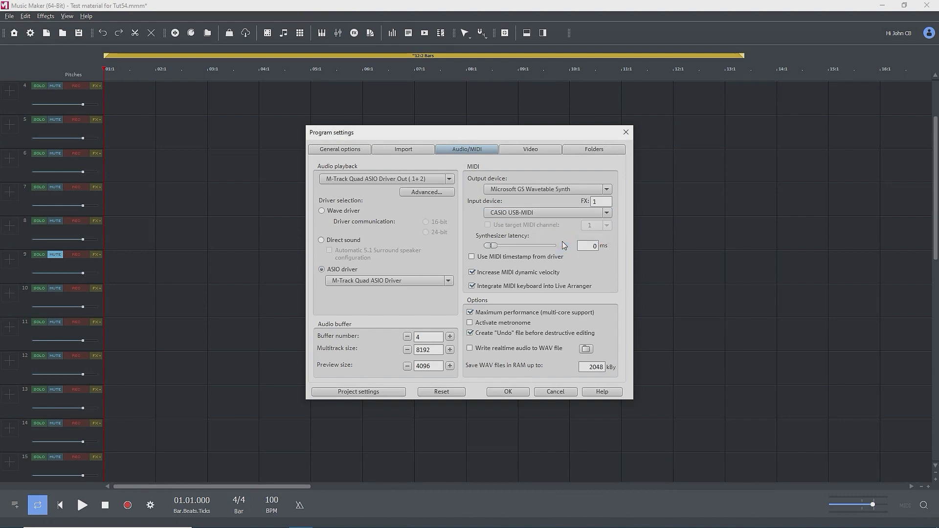
{"action": "left_click", "coordinate": [516, 392]}
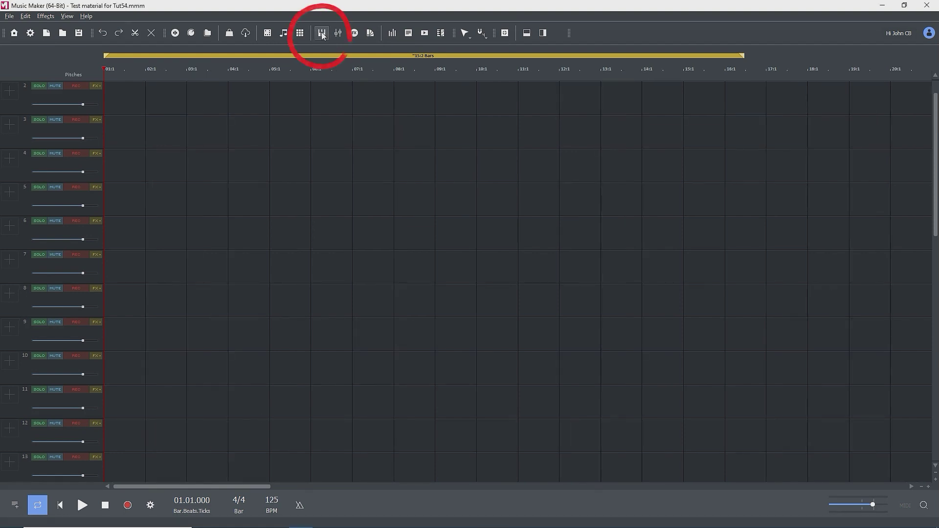
- Show the on-screen piano keyboard panel, then bring up the VST instruments browser
{"action": "left_click", "coordinate": [321, 33]}
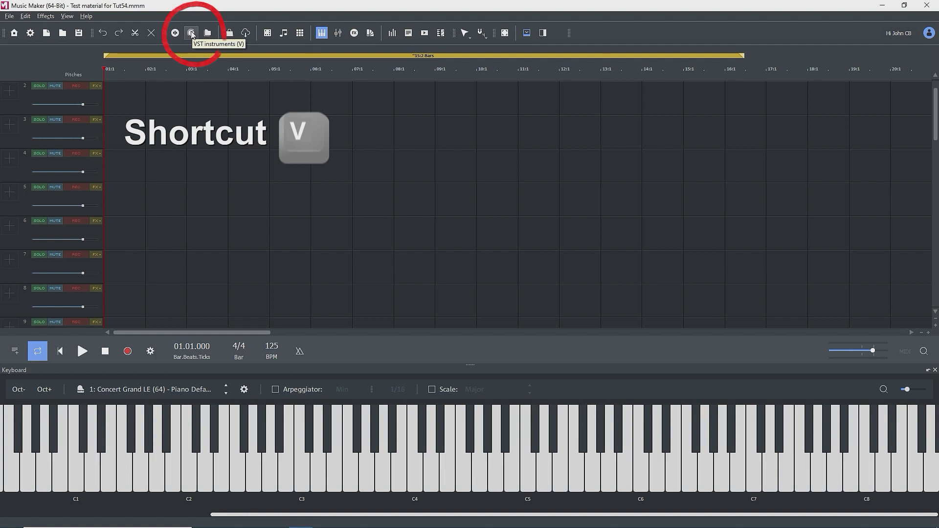
{"action": "left_click", "coordinate": [191, 33]}
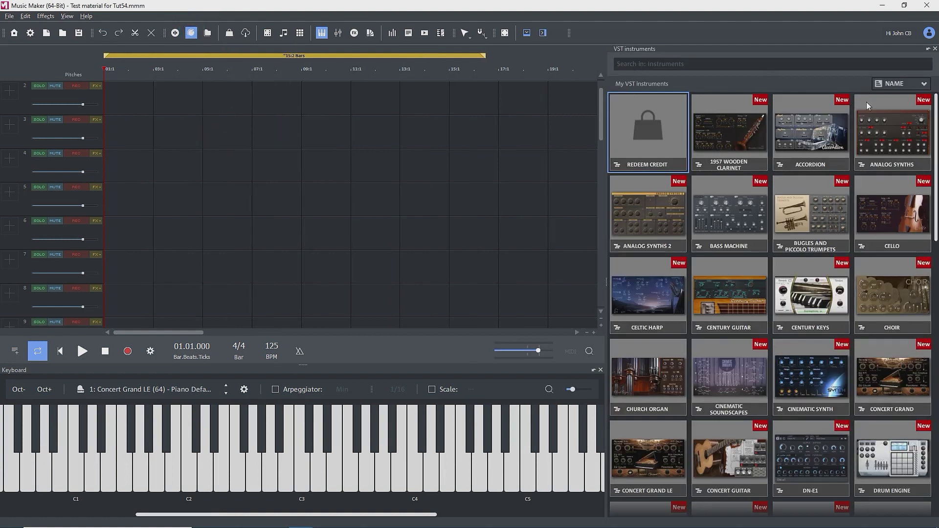
- Scroll the instrument list, search for 'con', then clear the search and leave sorting unchanged
{"action": "left_click_drag", "start_coordinate": [934, 164], "coordinate": [928, 444]}
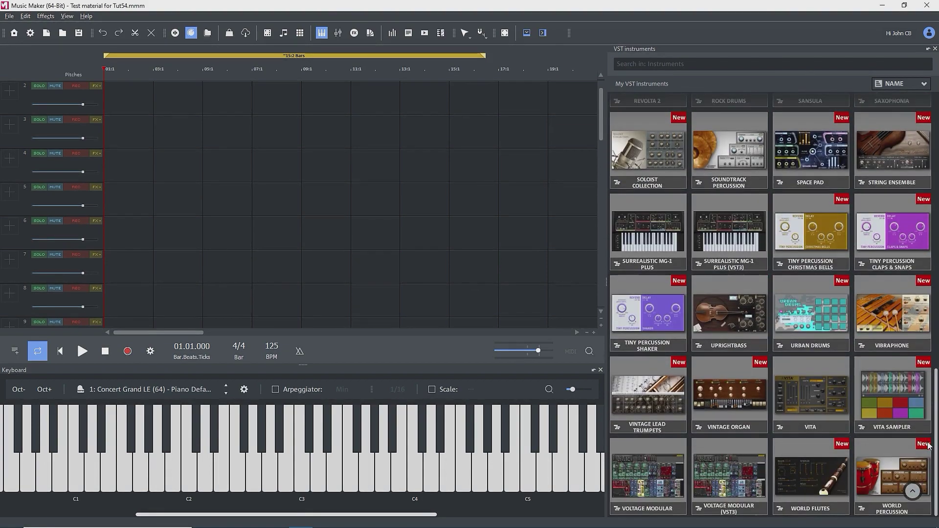
{"action": "left_click", "coordinate": [912, 490]}
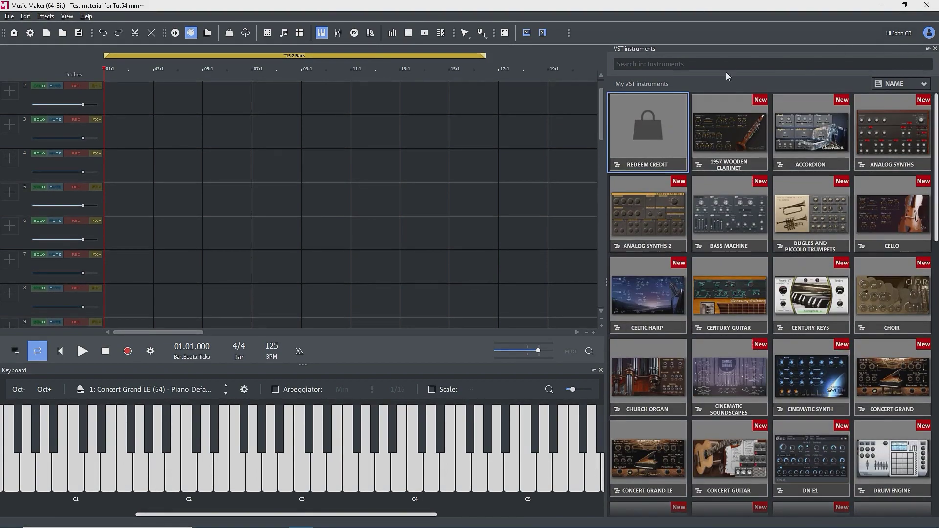
{"action": "left_click", "coordinate": [725, 64]}
{"action": "type", "text": "con"}
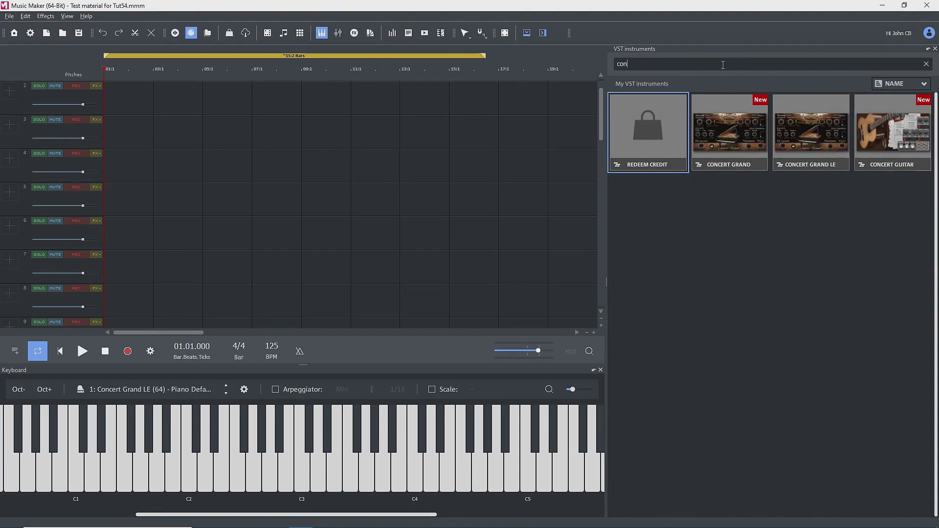
{"action": "left_click", "coordinate": [926, 64]}
{"action": "left_click", "coordinate": [924, 83]}
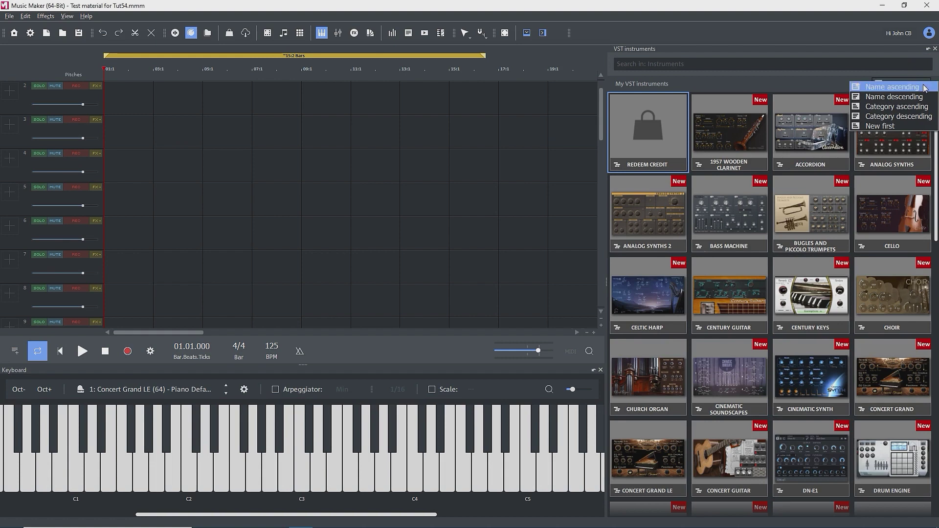
{"action": "left_click", "coordinate": [747, 77]}
- Preview the Concert Grand LE instrument, stop it, and bring up its options menu
{"action": "left_click", "coordinate": [645, 457]}
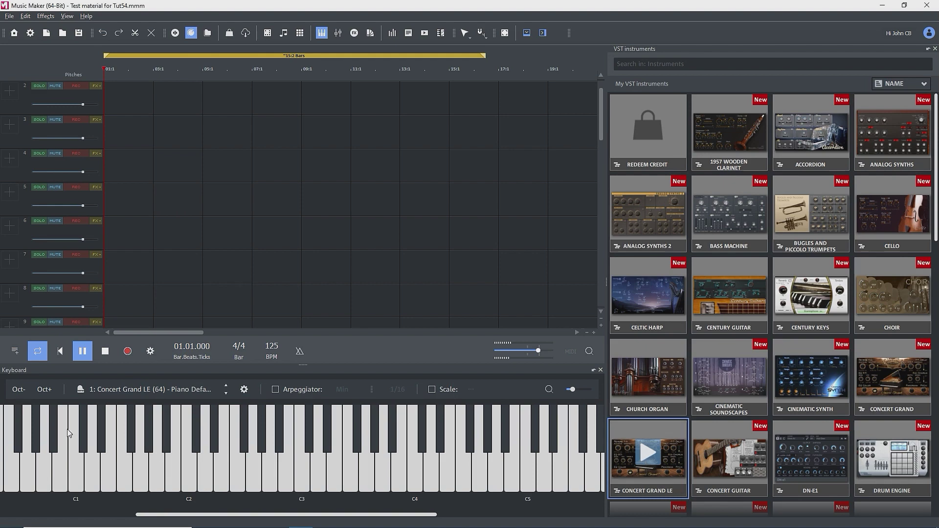
{"action": "left_click", "coordinate": [105, 351]}
{"action": "right_click", "coordinate": [617, 430]}
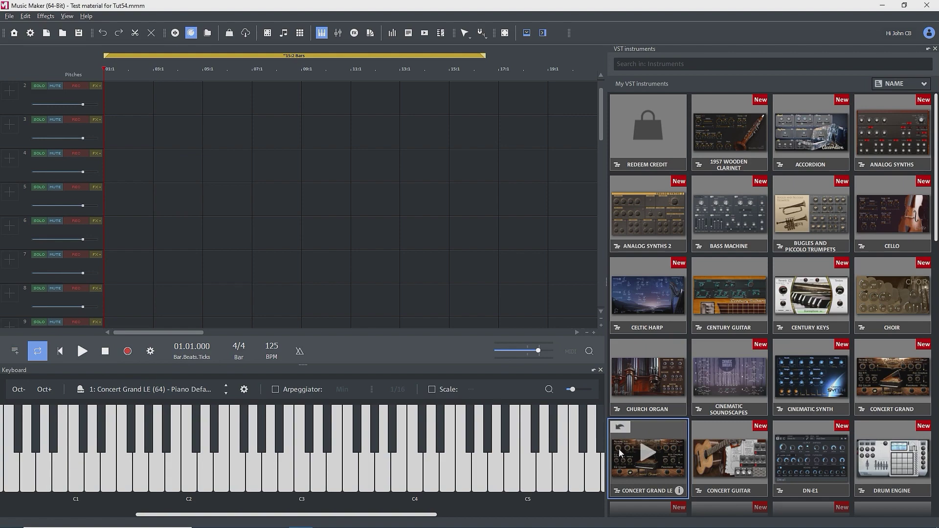
- Add Concert Grand LE as track 1 and briefly view its MIDI object in the editor
{"action": "left_click_drag", "start_coordinate": [618, 449], "coordinate": [116, 92]}
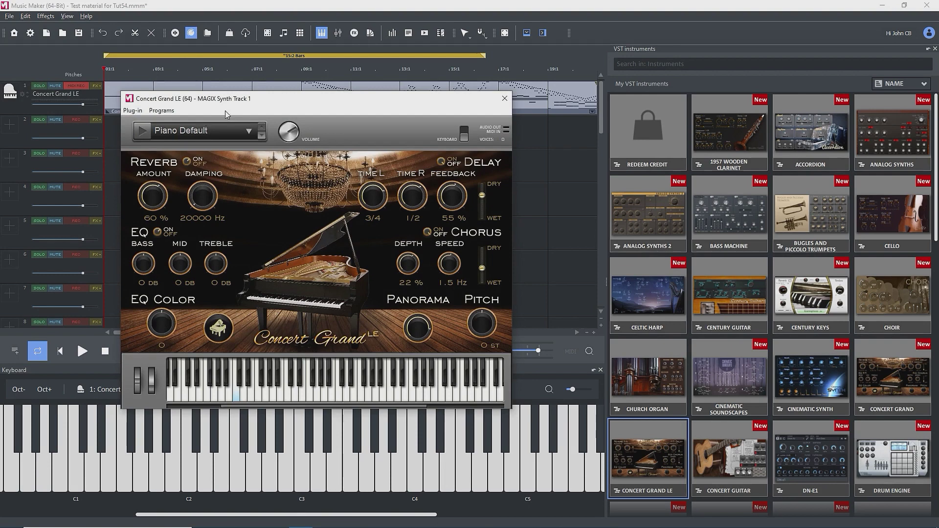
{"action": "left_click_drag", "start_coordinate": [273, 103], "coordinate": [311, 134]}
{"action": "left_click", "coordinate": [304, 97]}
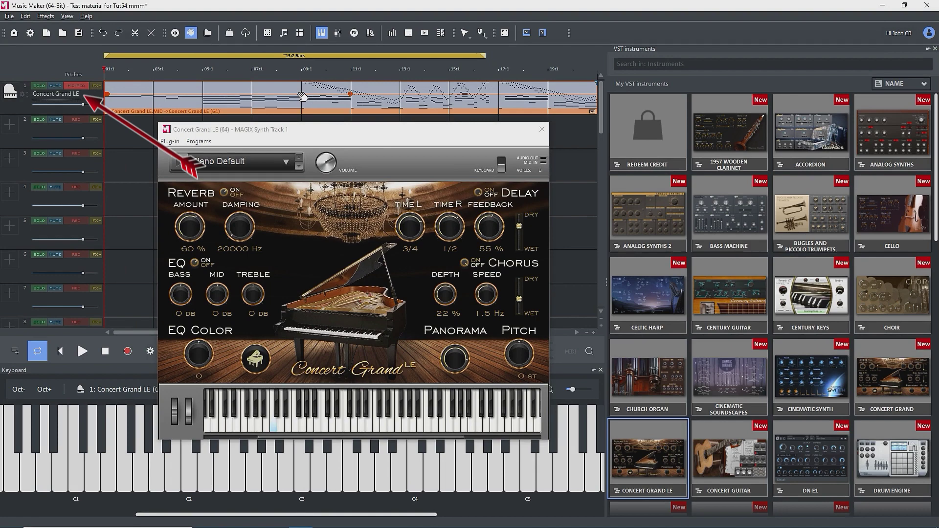
{"action": "double_click", "coordinate": [303, 97]}
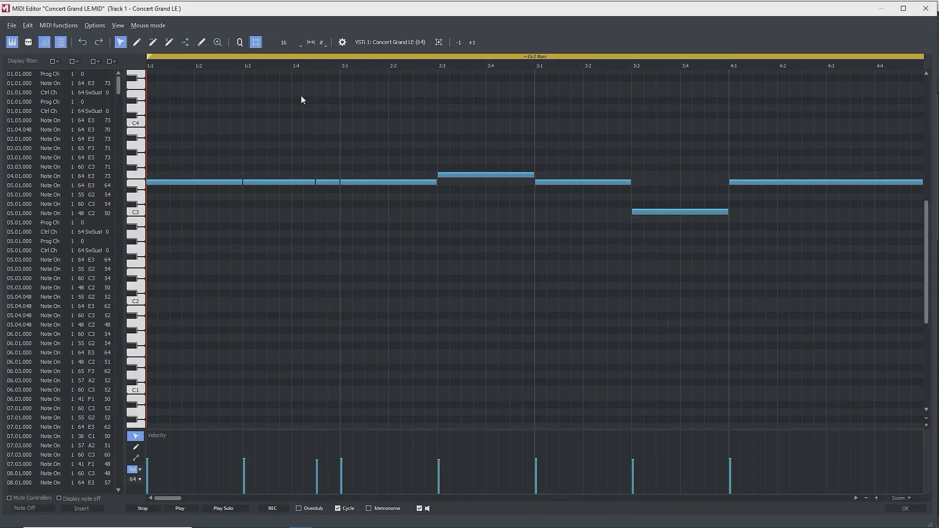
{"action": "left_click", "coordinate": [925, 9]}
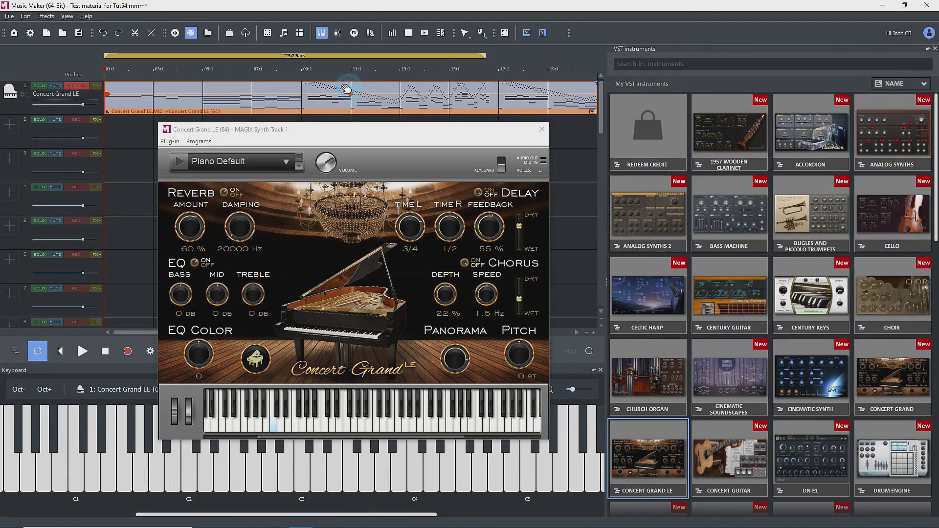
- Audition the Concert Grand LE keys, then close the plugin window and instruments browser
{"action": "left_click_drag", "start_coordinate": [332, 134], "coordinate": [333, 79]}
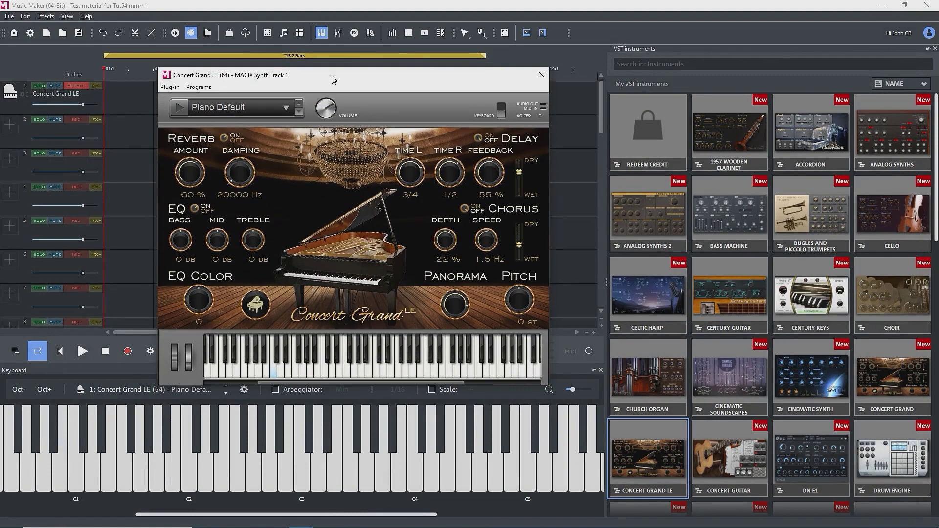
{"action": "left_click", "coordinate": [281, 370]}
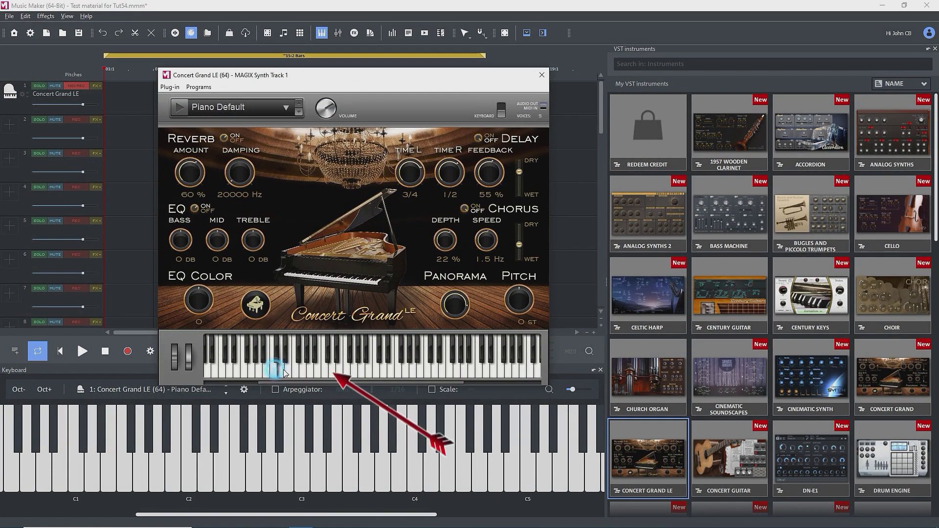
{"action": "left_click", "coordinate": [326, 342]}
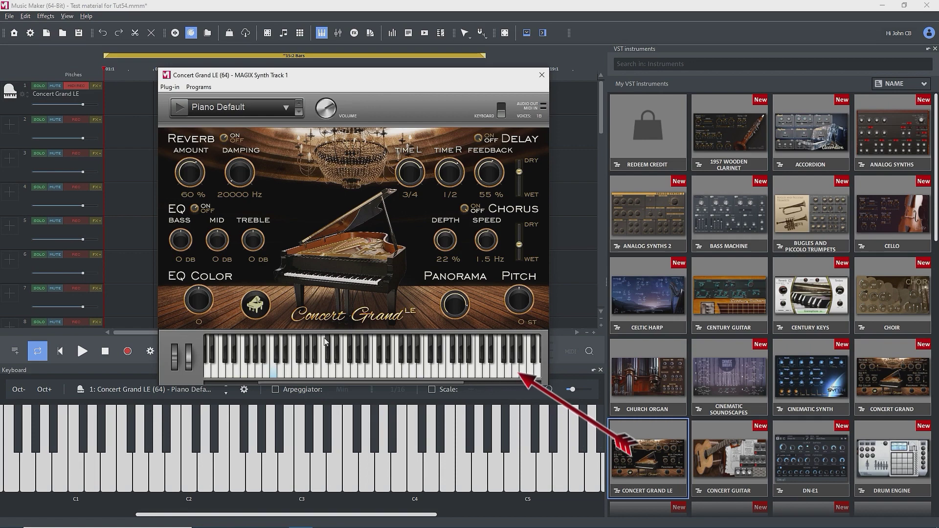
{"action": "left_click", "coordinate": [541, 75]}
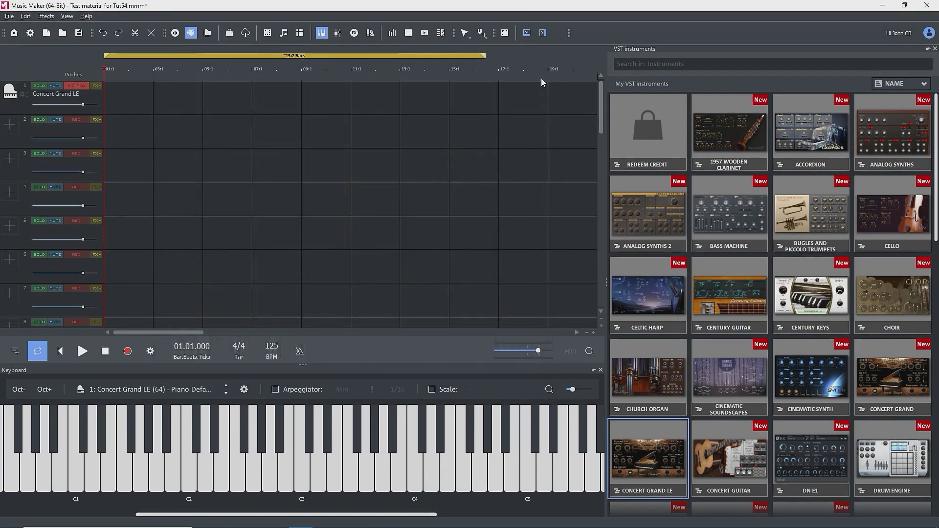
{"action": "left_click", "coordinate": [934, 49]}
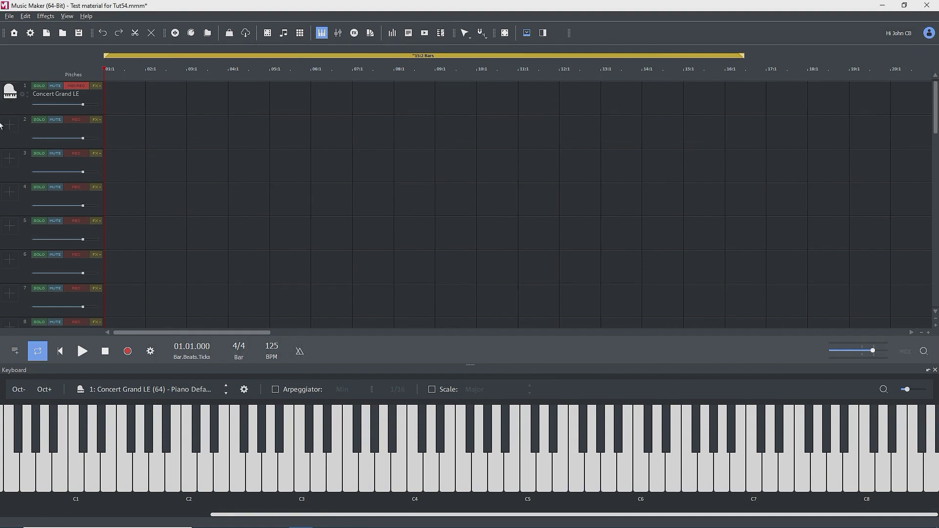
- Choose Revolta 2 > Bass > Fretless-like as track 2's instrument
{"action": "left_click", "coordinate": [9, 130]}
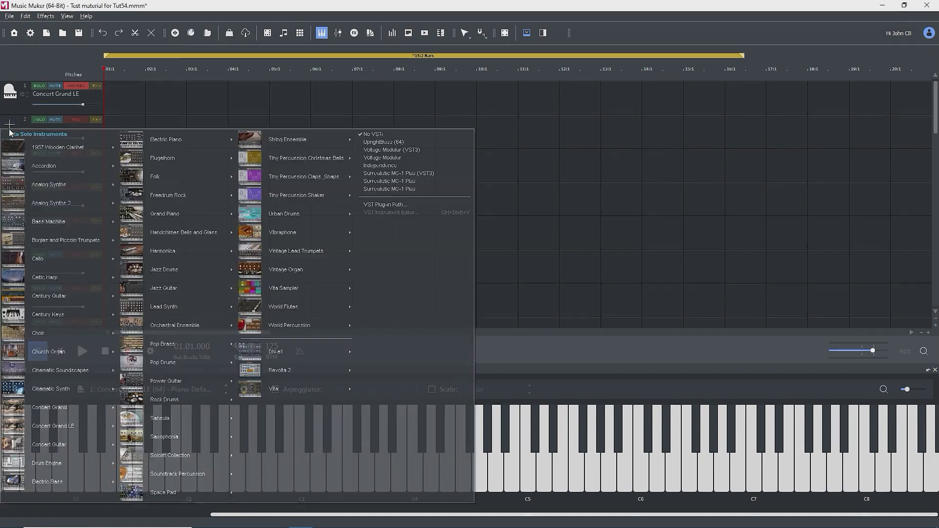
{"action": "mouse_move", "coordinate": [135, 181]}
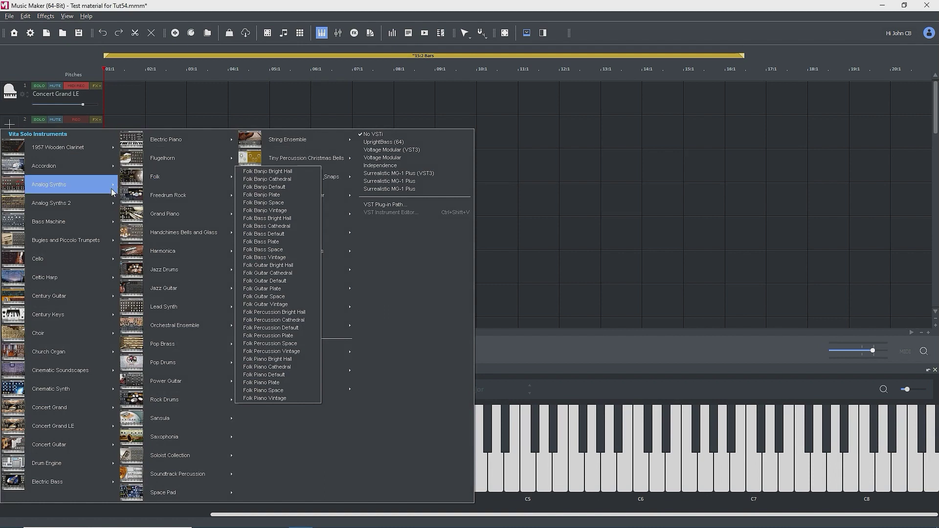
{"action": "mouse_move", "coordinate": [108, 188]}
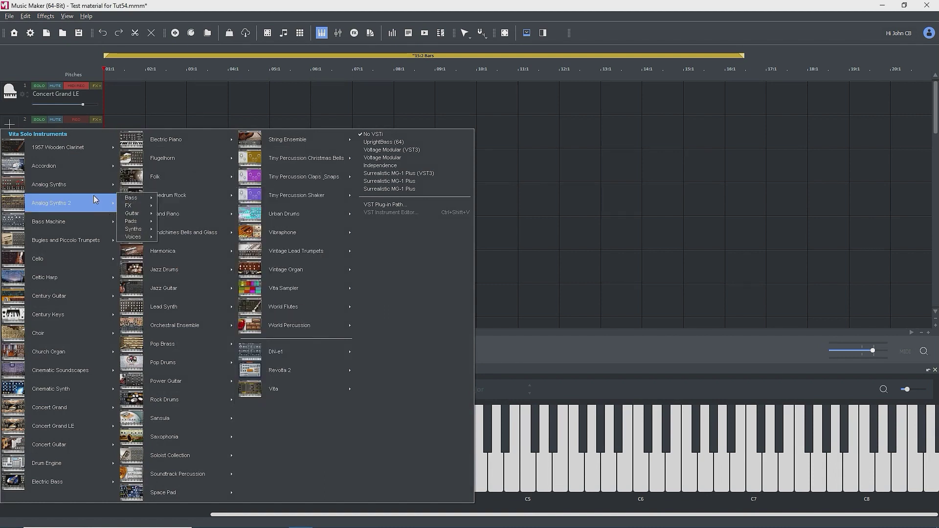
{"action": "mouse_move", "coordinate": [124, 201]}
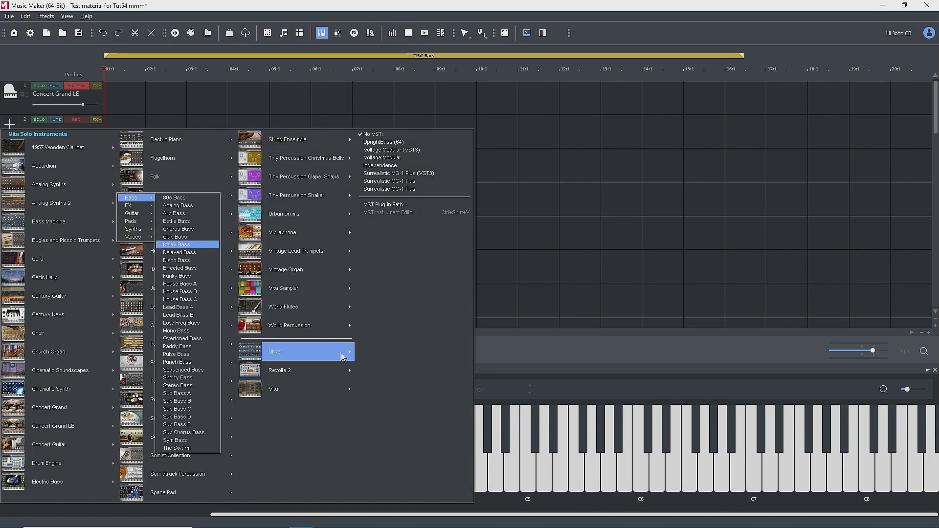
{"action": "mouse_move", "coordinate": [317, 375]}
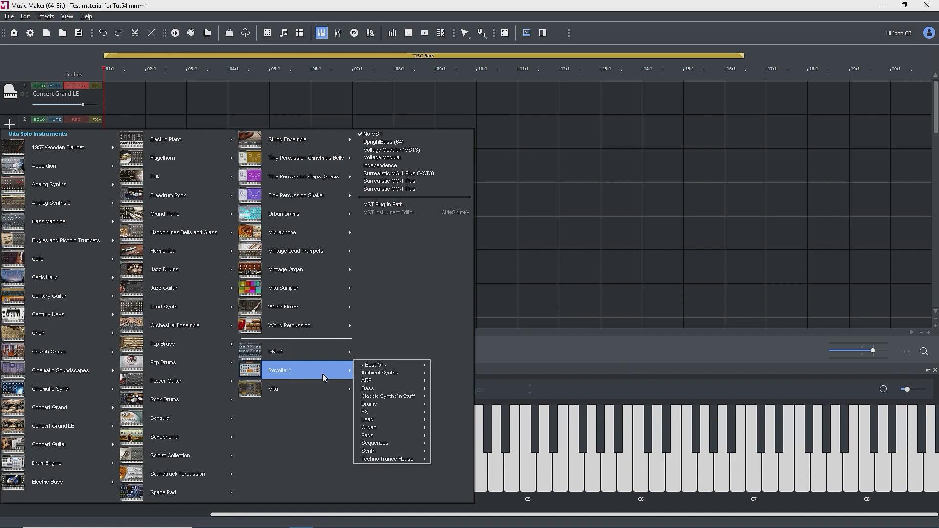
{"action": "mouse_move", "coordinate": [364, 389]}
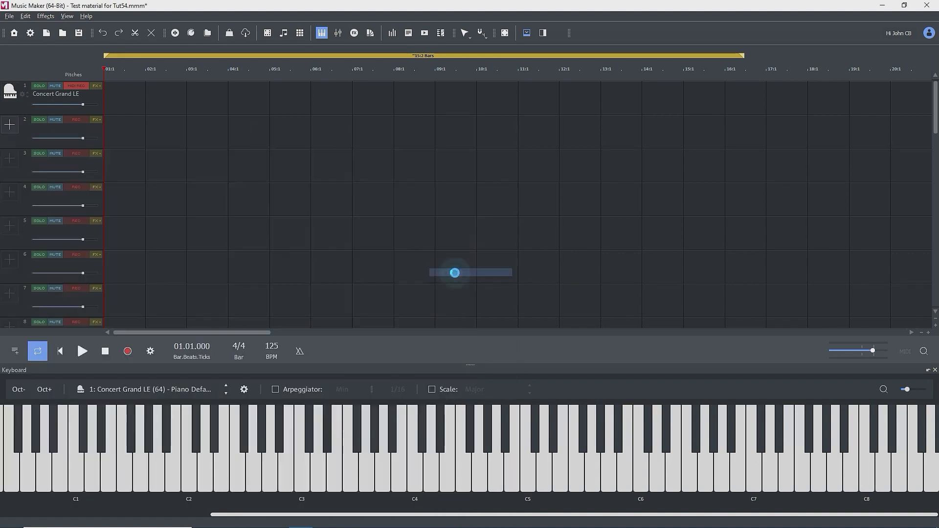
{"action": "left_click", "coordinate": [454, 272]}
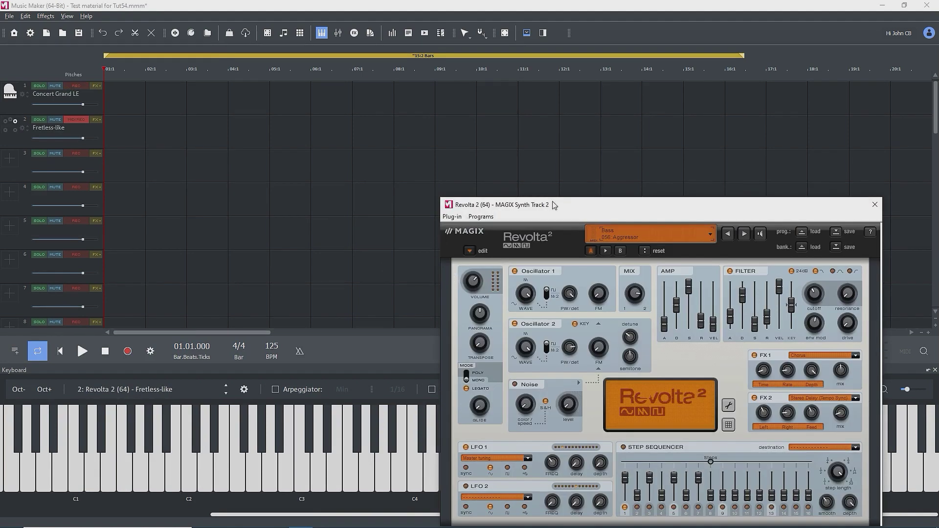
- Move the Revolta 2 window aside, open its manual with the '?' button, then close it
{"action": "left_click_drag", "start_coordinate": [596, 208], "coordinate": [469, 63]}
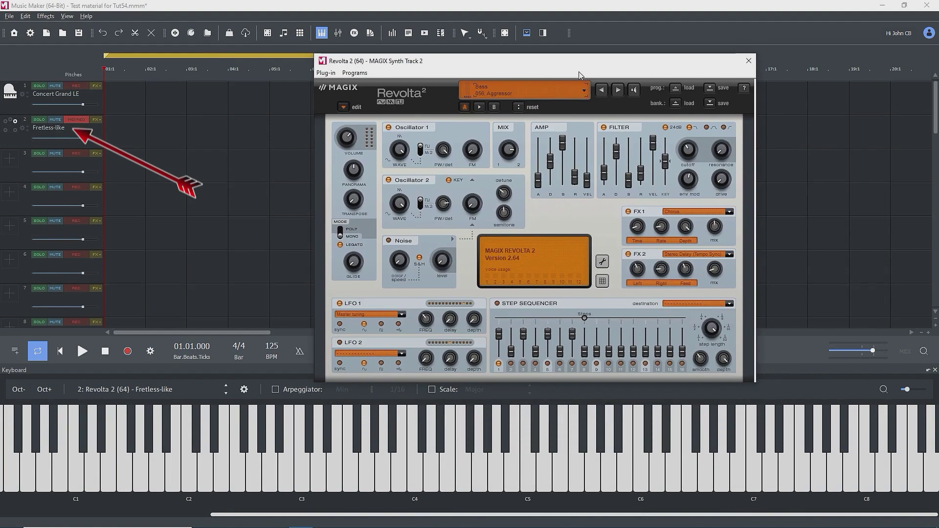
{"action": "left_click", "coordinate": [743, 90]}
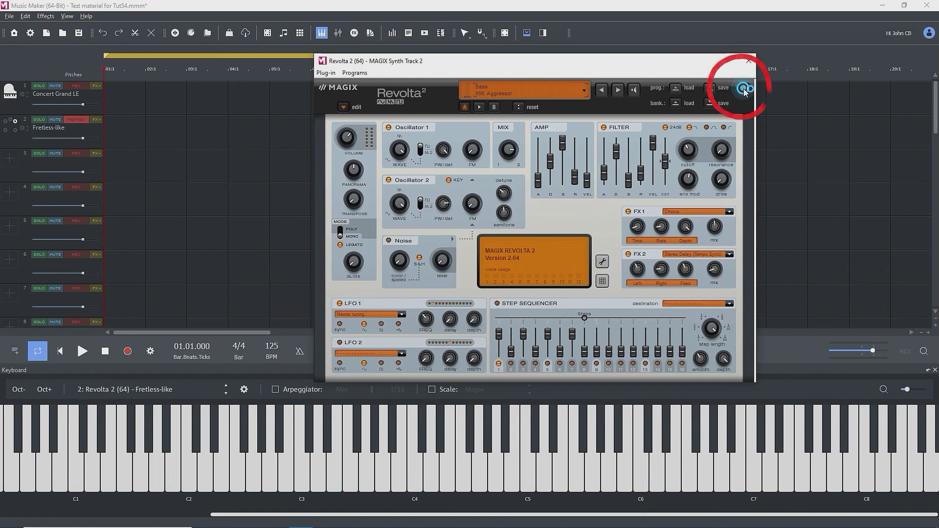
{"action": "left_click", "coordinate": [744, 90]}
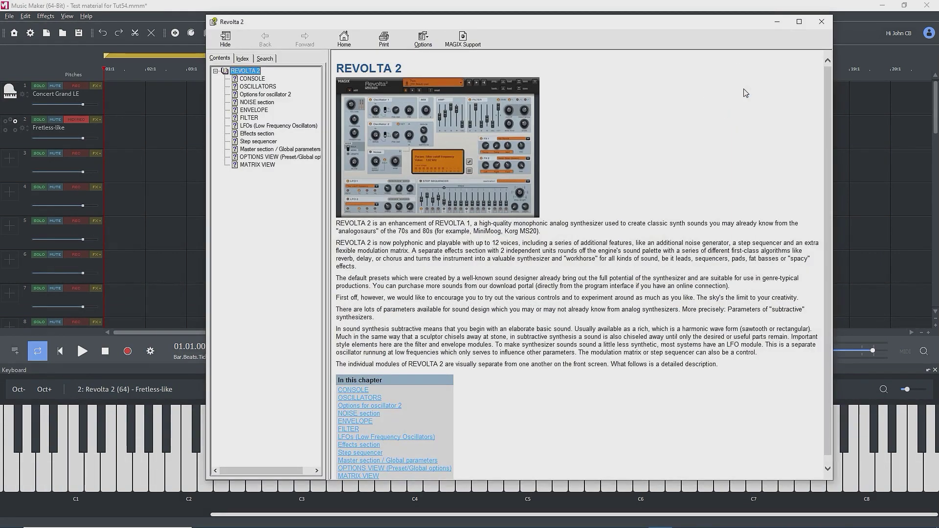
{"action": "left_click", "coordinate": [820, 23]}
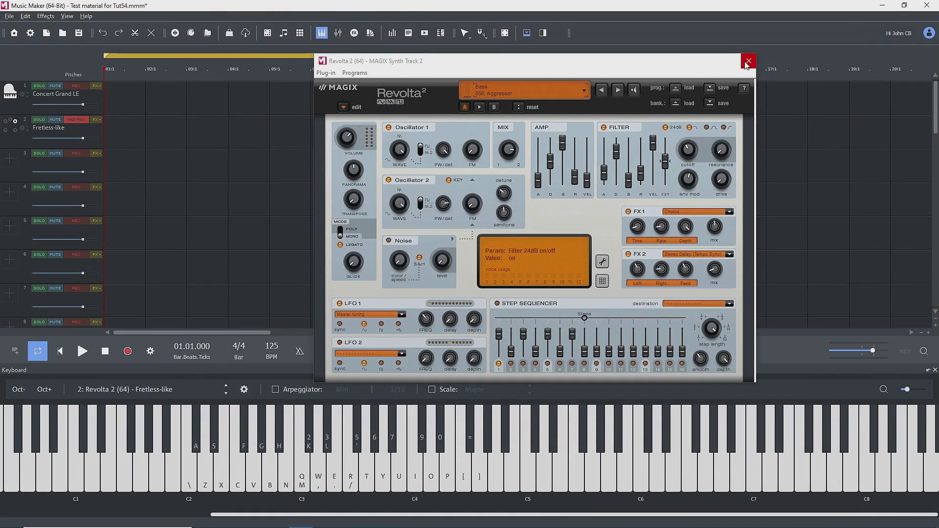
- Close Revolta 2, set track 2 to No VST, and check track 1's instrument list without changing it
{"action": "left_click", "coordinate": [747, 64]}
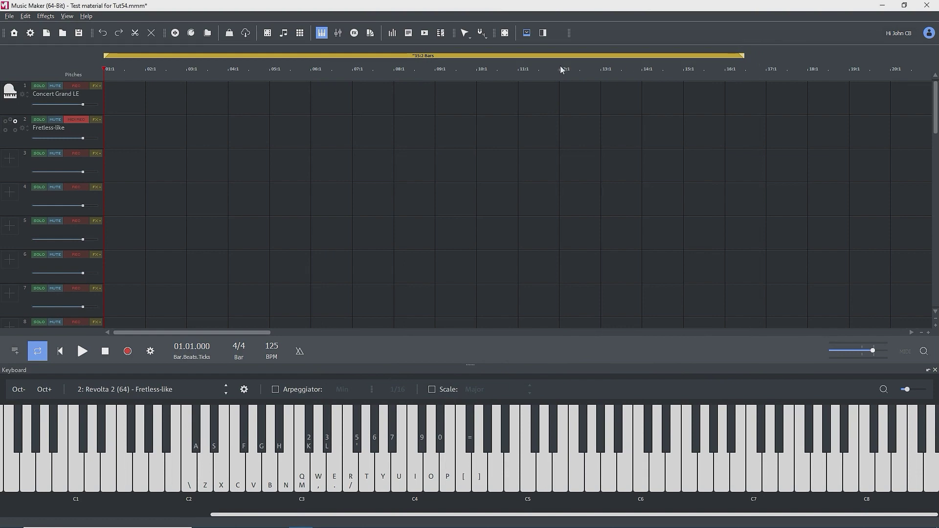
{"action": "left_click", "coordinate": [8, 128]}
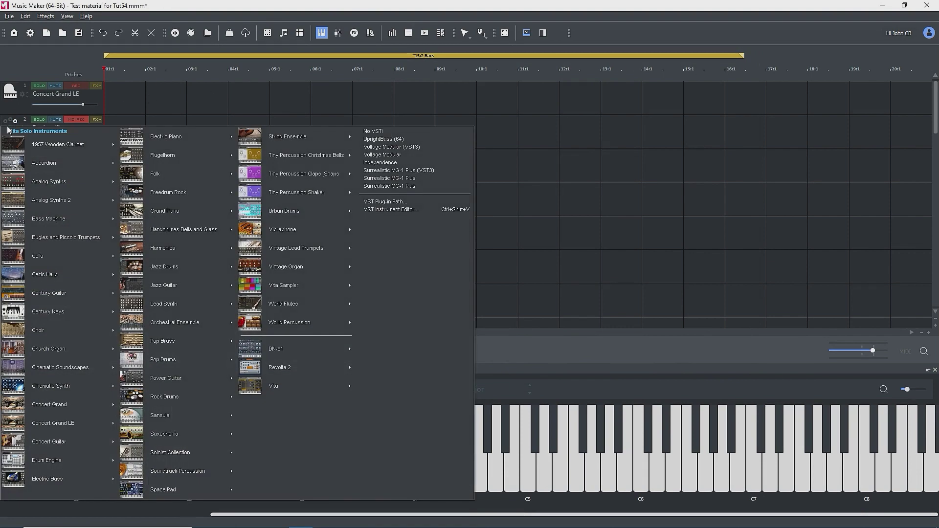
{"action": "left_click", "coordinate": [382, 131]}
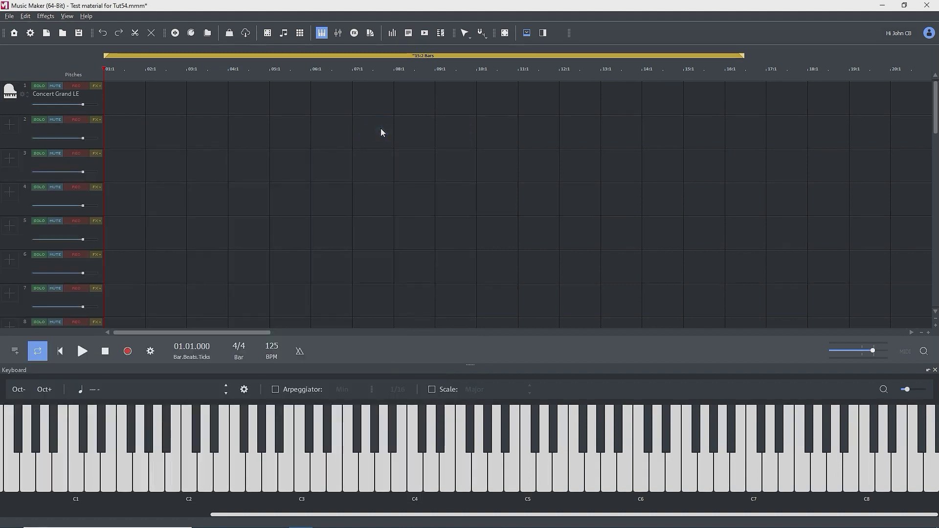
{"action": "left_click", "coordinate": [10, 94]}
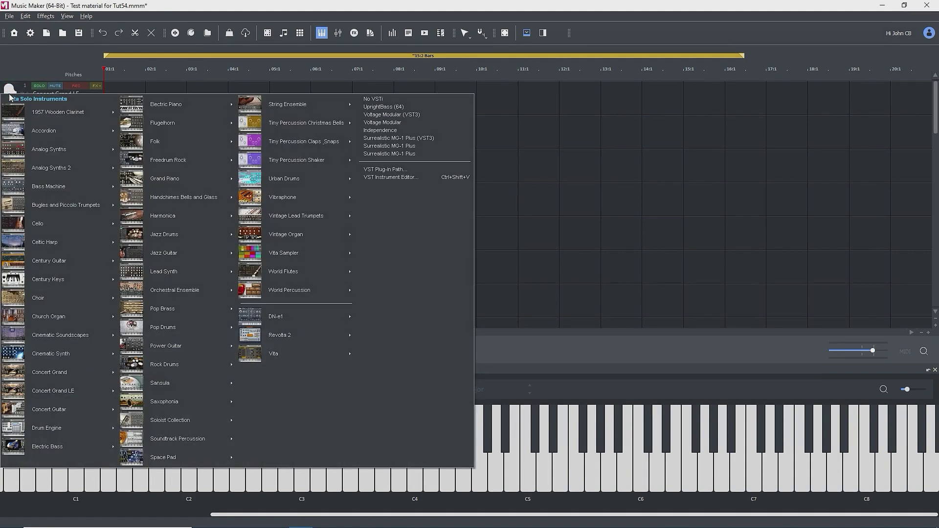
{"action": "left_click", "coordinate": [536, 203]}
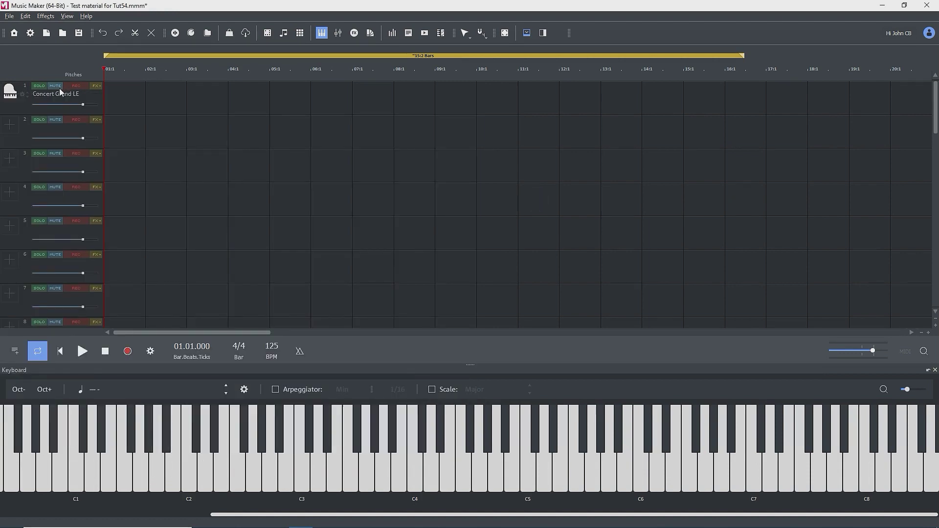
{"action": "left_click", "coordinate": [22, 95]}
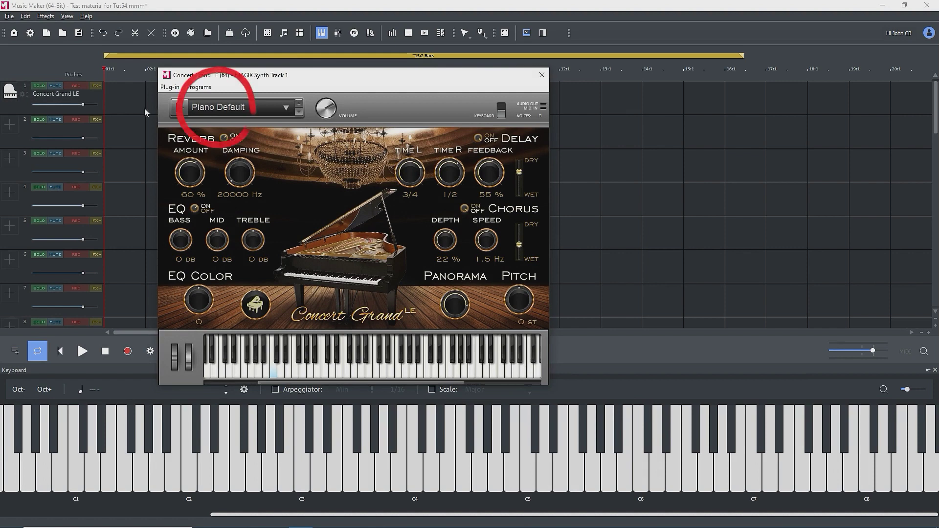
{"action": "left_click", "coordinate": [286, 109]}
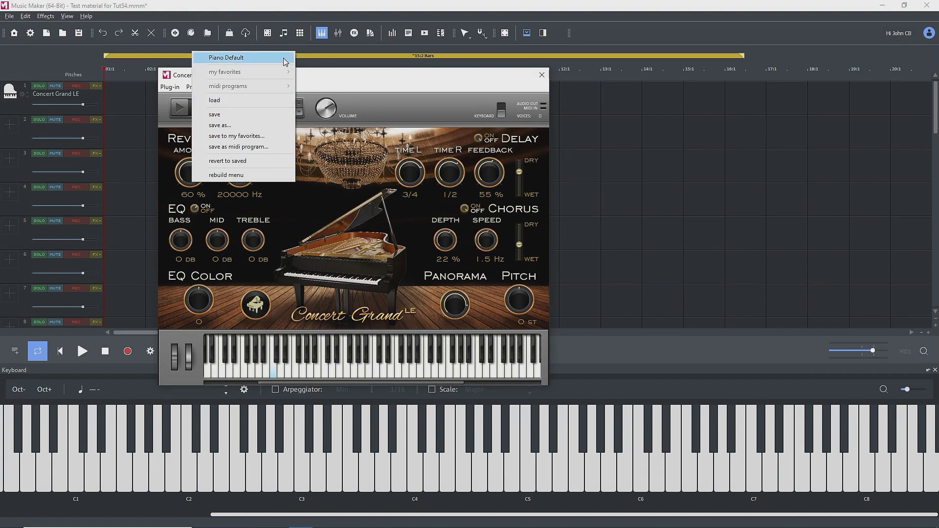
{"action": "left_click", "coordinate": [394, 79]}
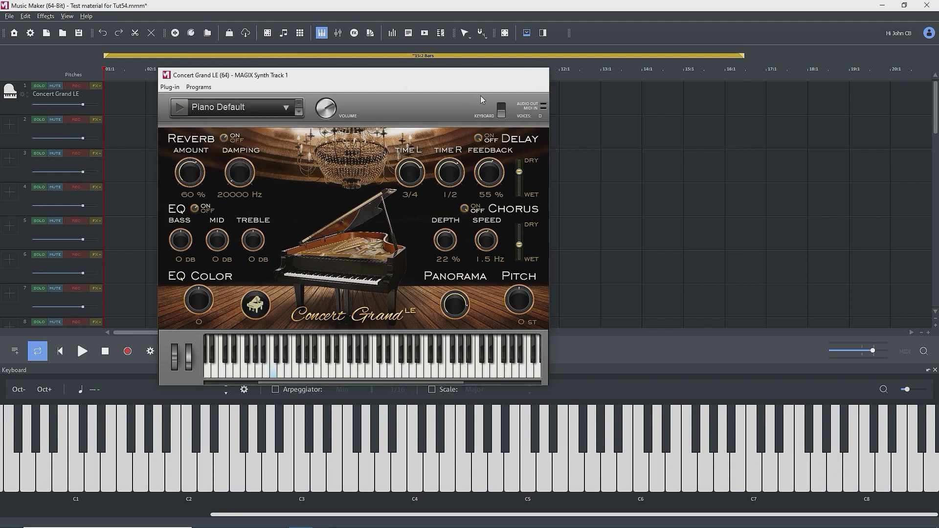
{"action": "key", "text": "Escape"}
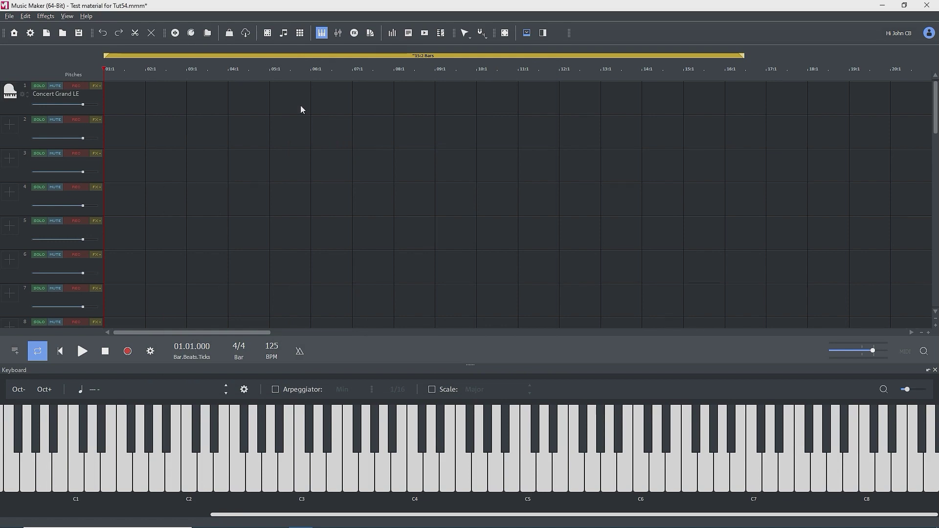
{"action": "left_click", "coordinate": [9, 93]}
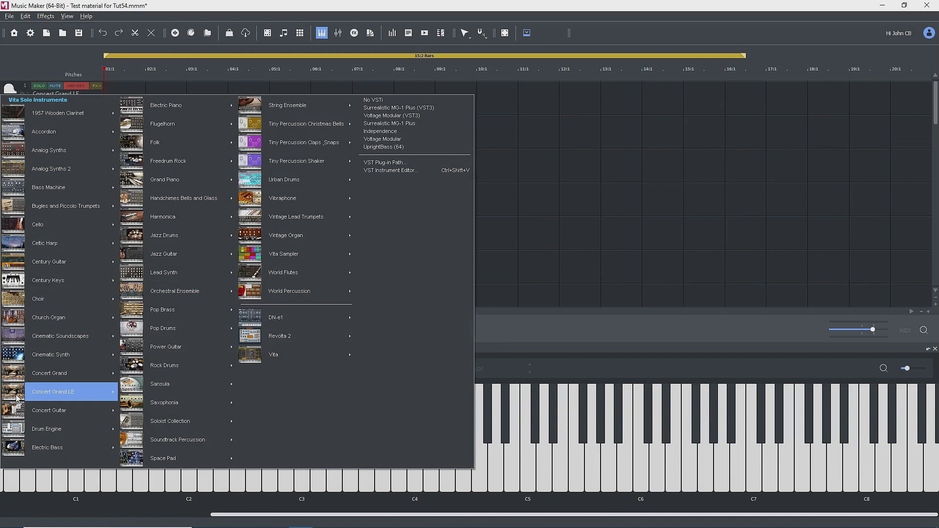
- Pick Vita > Concert Grand > Piano Default as track 1's instrument
{"action": "mouse_move", "coordinate": [17, 397]}
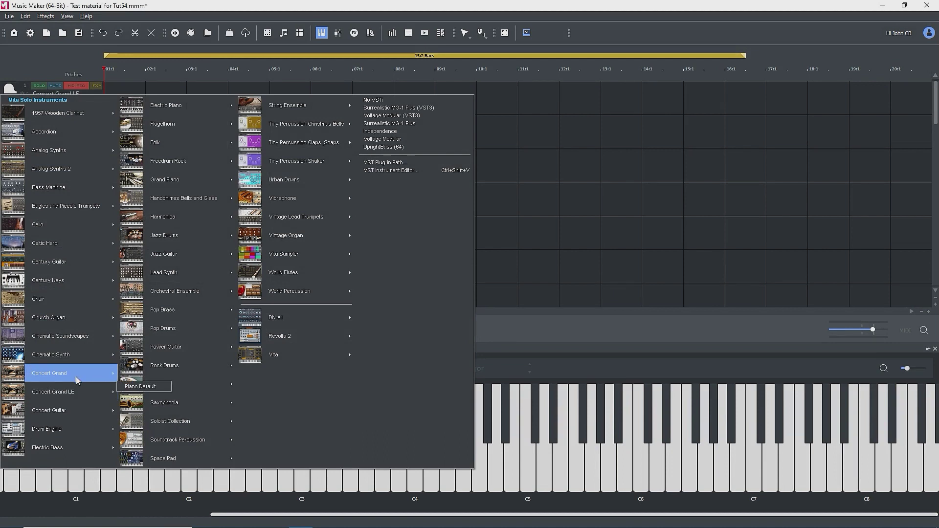
{"action": "mouse_move", "coordinate": [52, 369]}
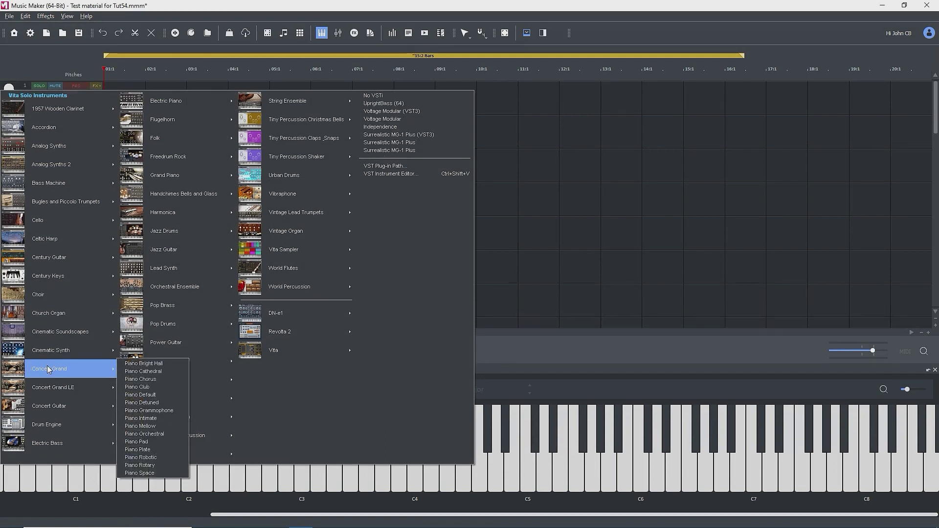
{"action": "left_click", "coordinate": [136, 395]}
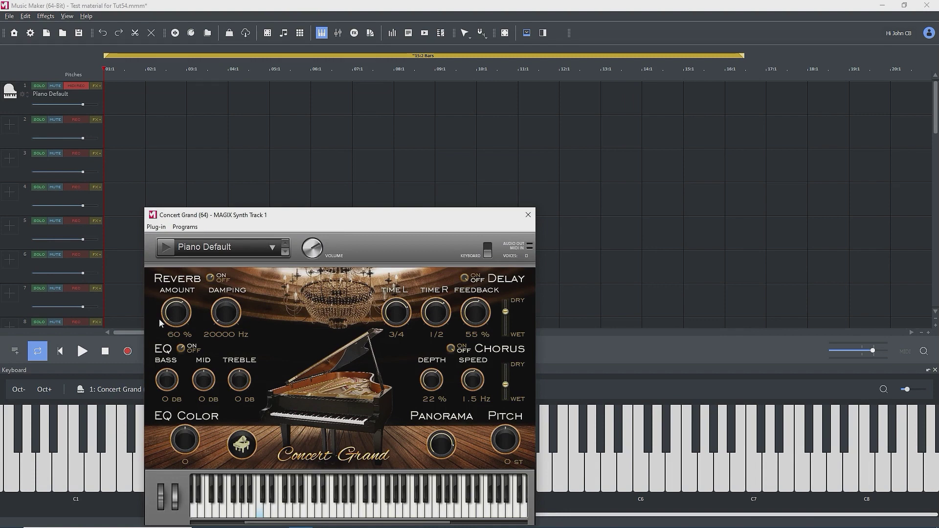
- Select Concert Grand's Piano Club preset, reposition the window, and play the lowest key to test it
{"action": "left_click", "coordinate": [272, 247]}
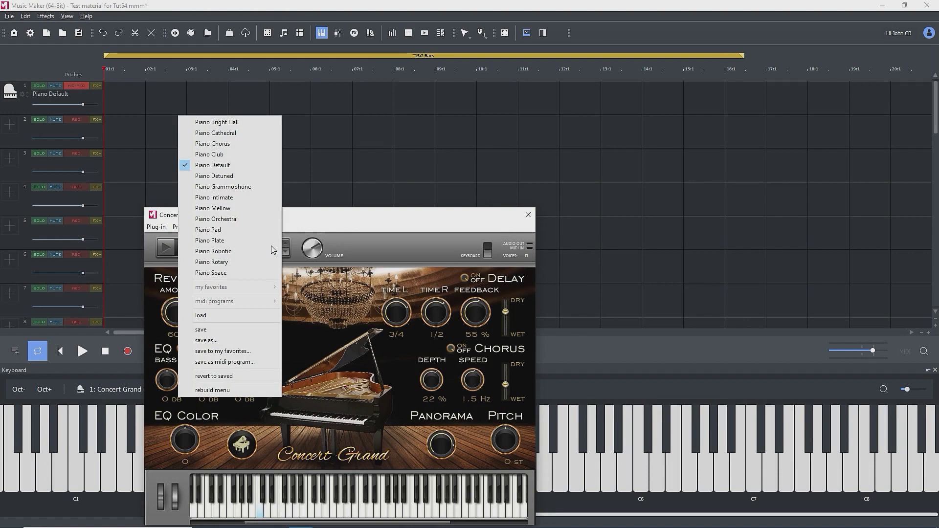
{"action": "left_click", "coordinate": [245, 155]}
{"action": "left_click_drag", "start_coordinate": [317, 218], "coordinate": [417, 73]}
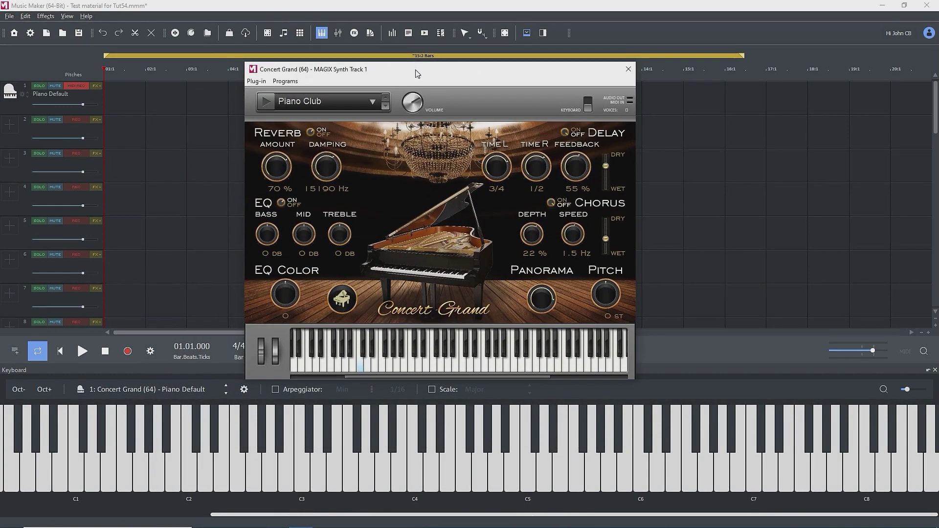
{"action": "left_click_drag", "start_coordinate": [359, 377], "coordinate": [303, 377]}
{"action": "left_click", "coordinate": [294, 365]}
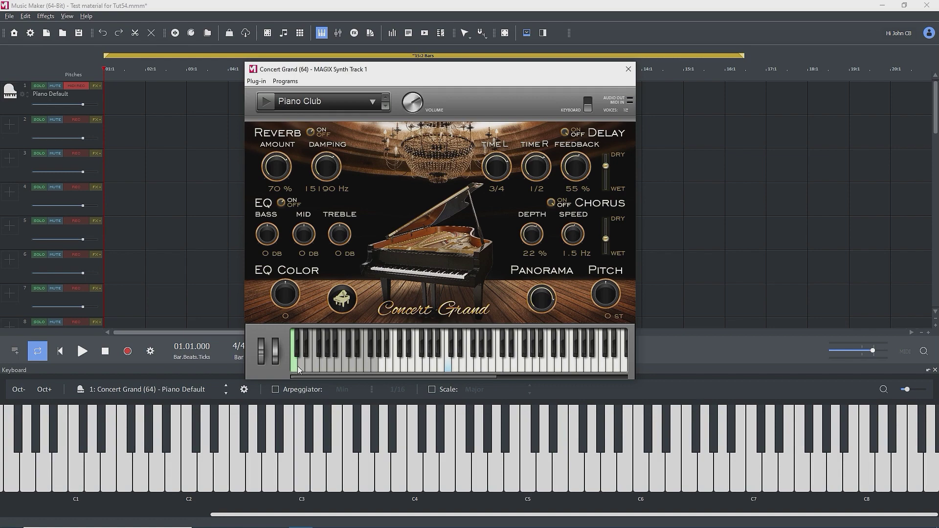
- Load Pop Brass onto track 2, move its synth window up-right and play a test note
{"action": "left_click", "coordinate": [7, 128]}
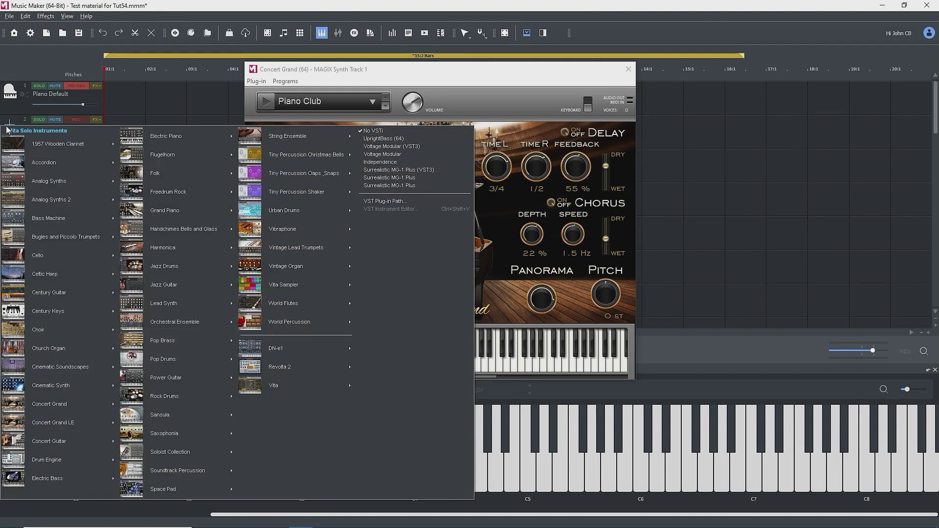
{"action": "left_click", "coordinate": [144, 339]}
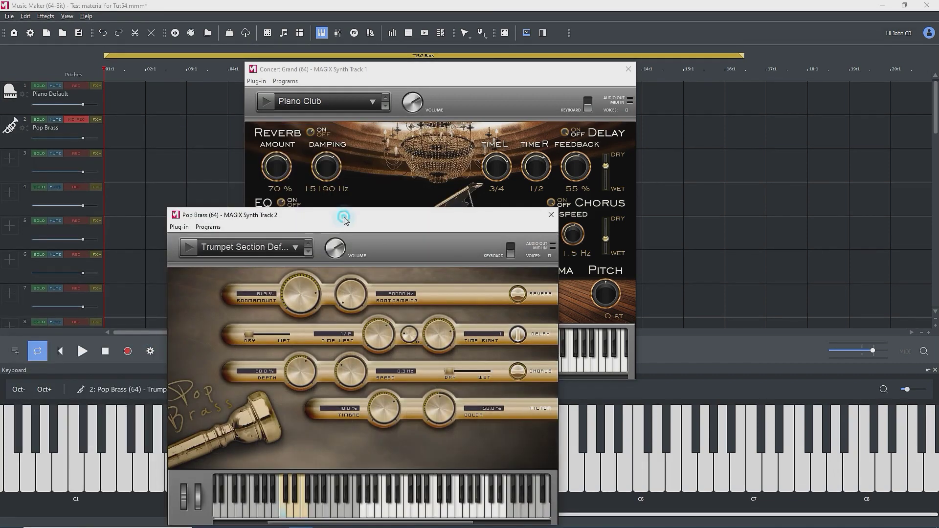
{"action": "left_click_drag", "start_coordinate": [365, 214], "coordinate": [629, 132]}
{"action": "left_click", "coordinate": [551, 427]}
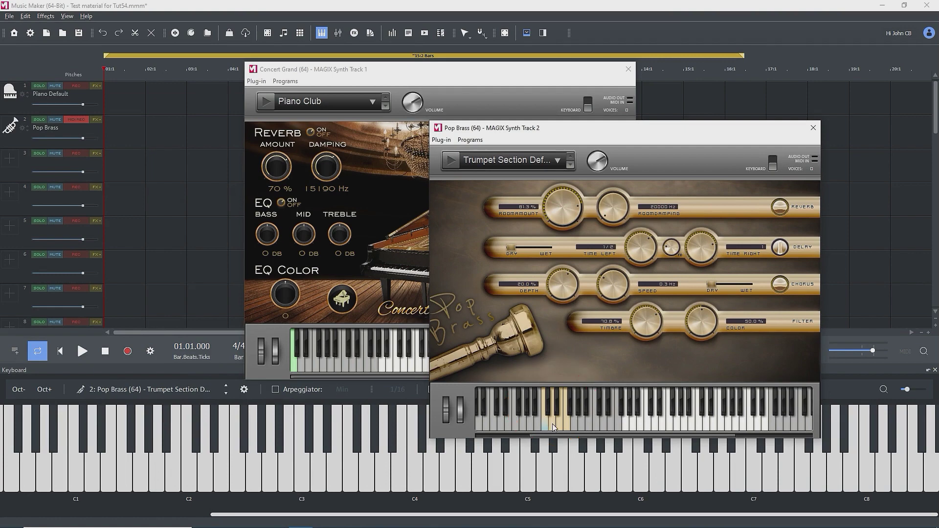
- Bring the Concert Grand window forward and play it, then return to the Pop Brass window
{"action": "left_click", "coordinate": [419, 75]}
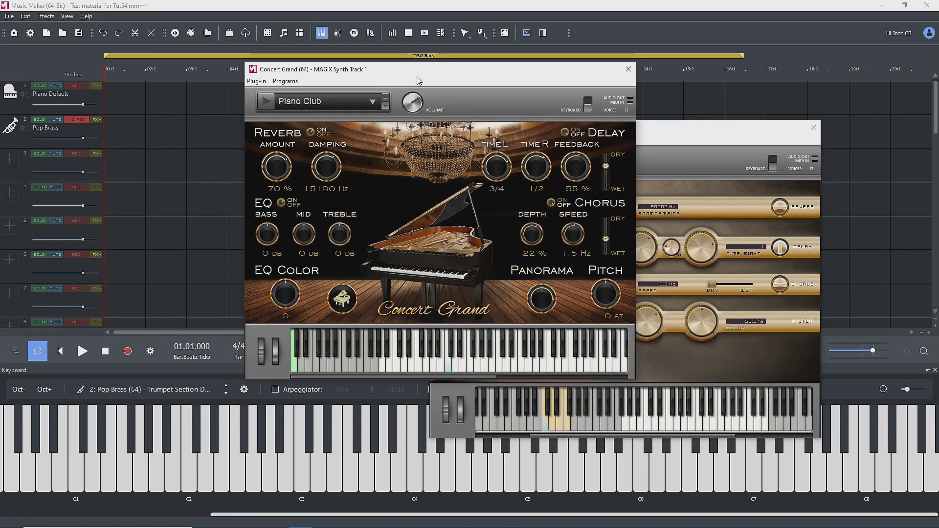
{"action": "left_click", "coordinate": [406, 113]}
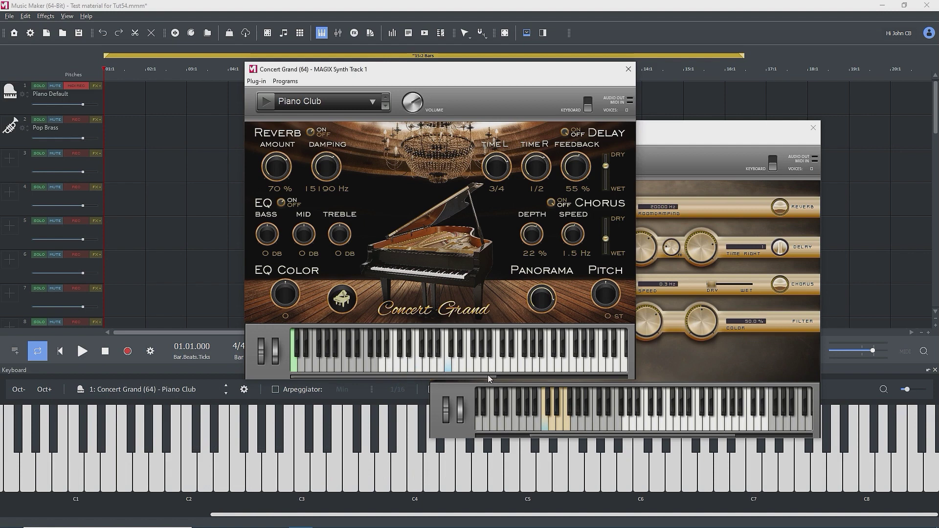
{"action": "left_click_drag", "start_coordinate": [489, 378], "coordinate": [591, 379]}
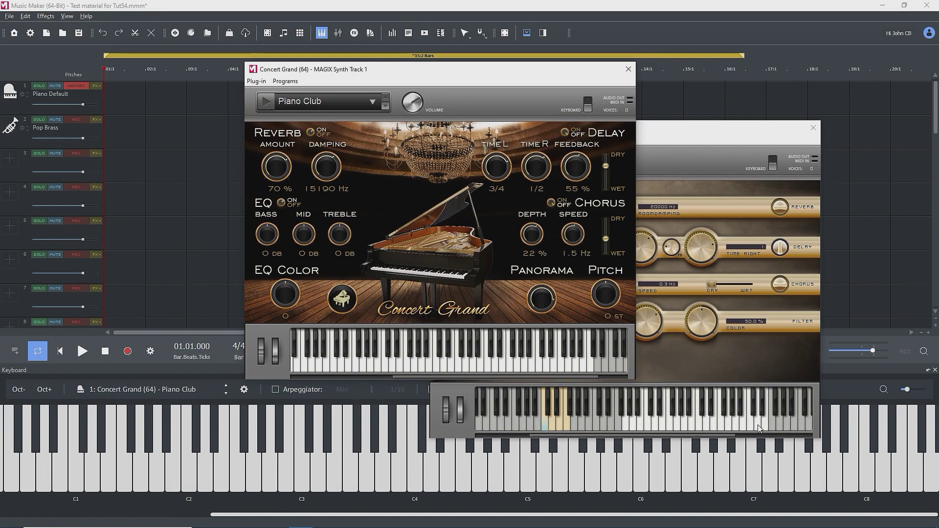
{"action": "left_click", "coordinate": [628, 423]}
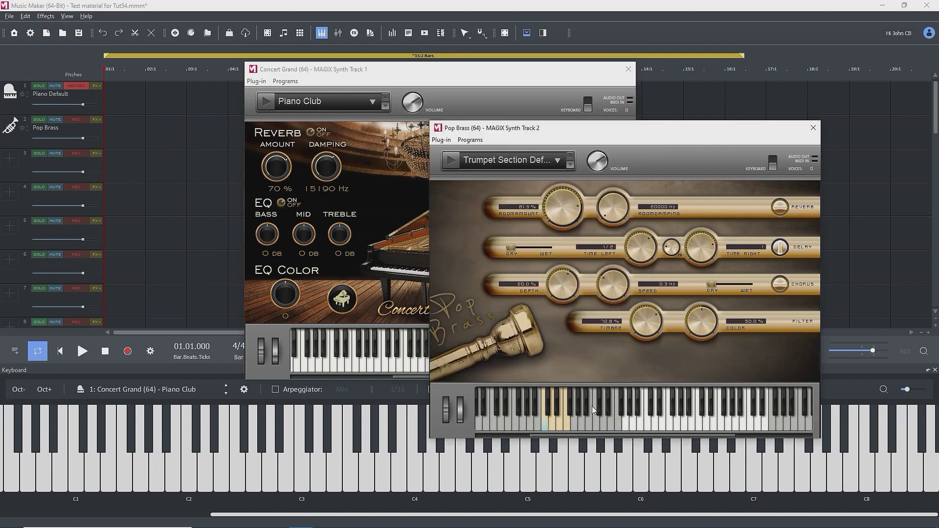
- Bring the Concert Grand window forward and step forward through its piano presets
{"action": "left_click", "coordinate": [424, 167]}
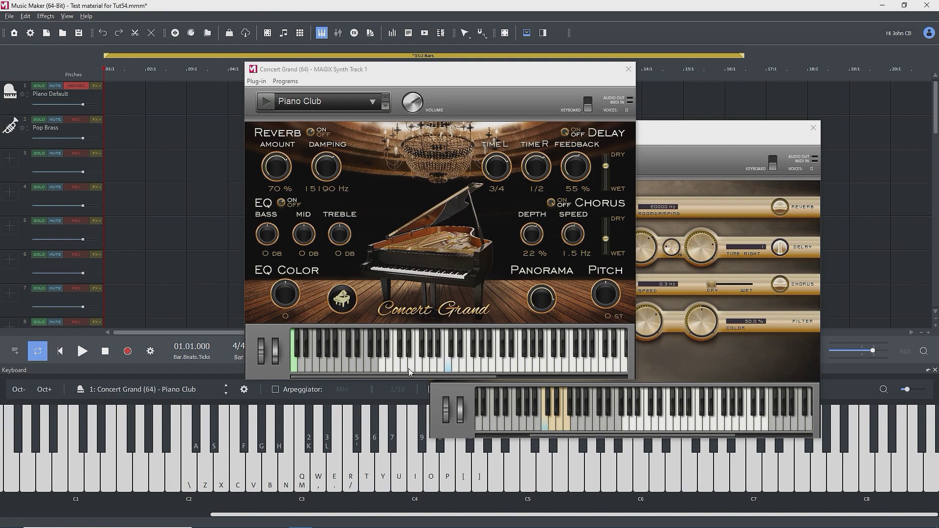
{"action": "left_click_drag", "start_coordinate": [487, 376], "coordinate": [594, 383]}
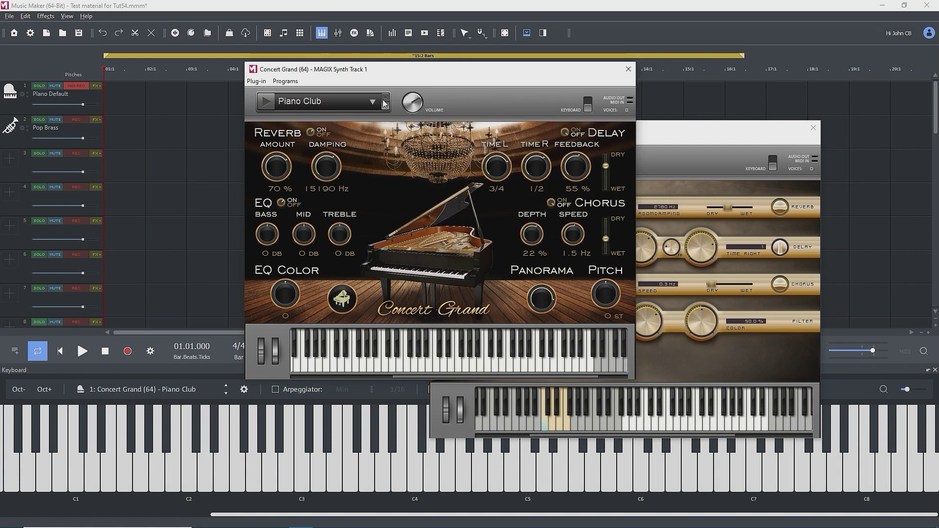
{"action": "left_click", "coordinate": [386, 107]}
{"action": "left_click", "coordinate": [386, 108]}
{"action": "left_click", "coordinate": [386, 107]}
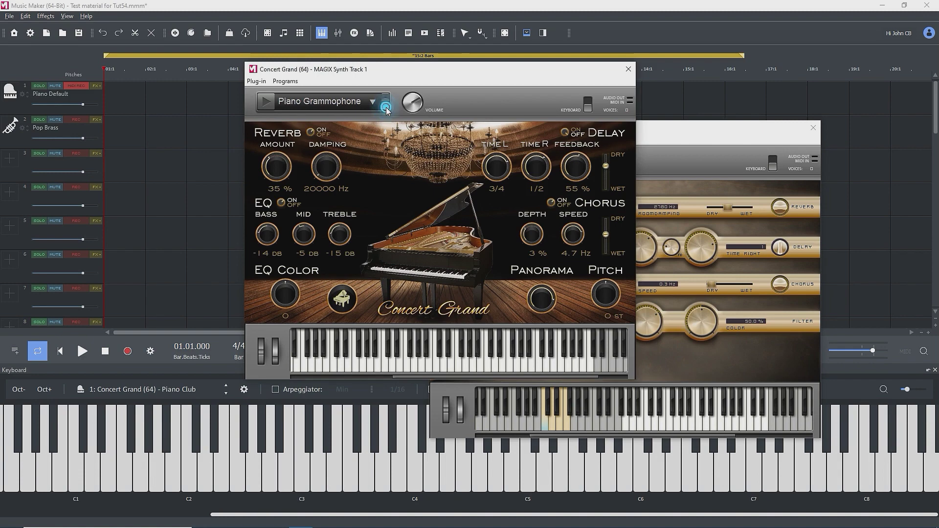
{"action": "left_click", "coordinate": [386, 107]}
{"action": "left_click", "coordinate": [386, 107]}
{"action": "left_click", "coordinate": [386, 107]}
- Step back to the Piano Club preset and close the Concert Grand and Pop Brass windows
{"action": "left_click", "coordinate": [385, 101]}
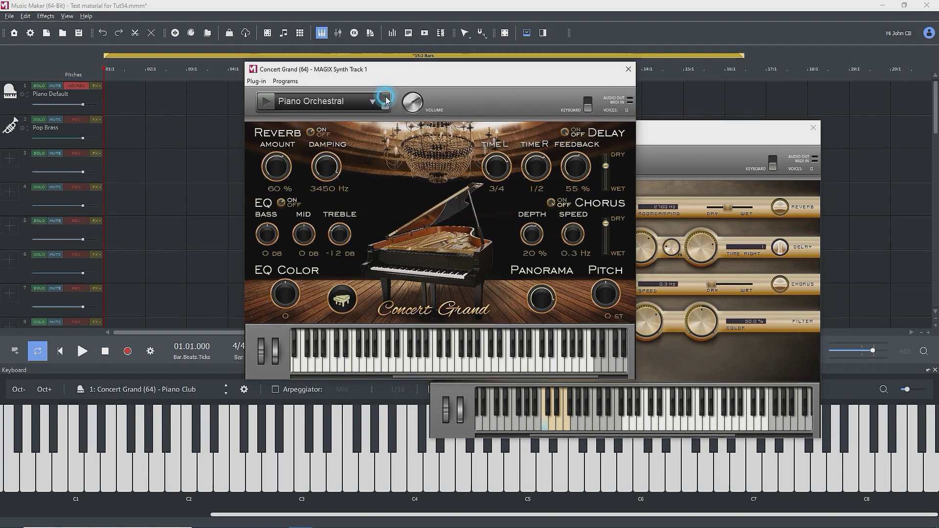
{"action": "left_click", "coordinate": [386, 100]}
{"action": "left_click", "coordinate": [386, 100]}
{"action": "left_click", "coordinate": [386, 100]}
{"action": "left_click", "coordinate": [386, 100]}
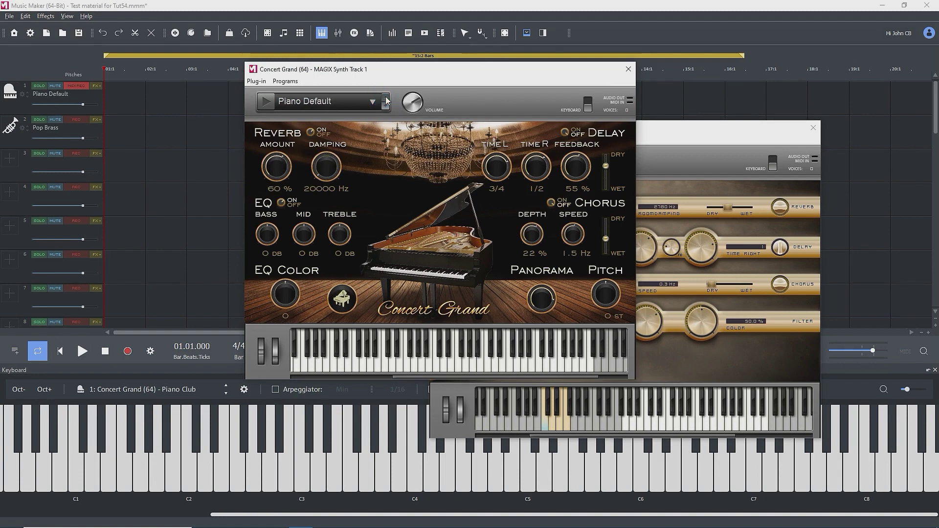
{"action": "left_click", "coordinate": [385, 100]}
{"action": "left_click", "coordinate": [629, 69]}
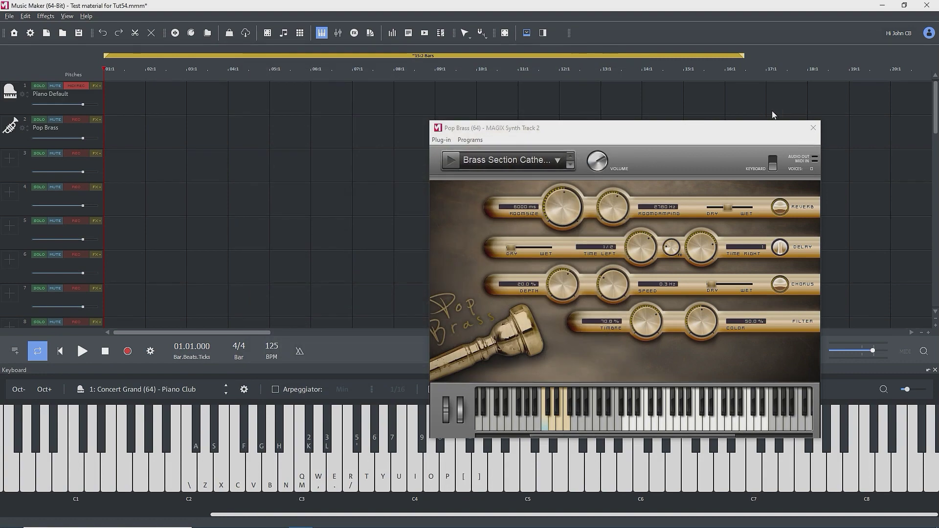
{"action": "left_click", "coordinate": [812, 128]}
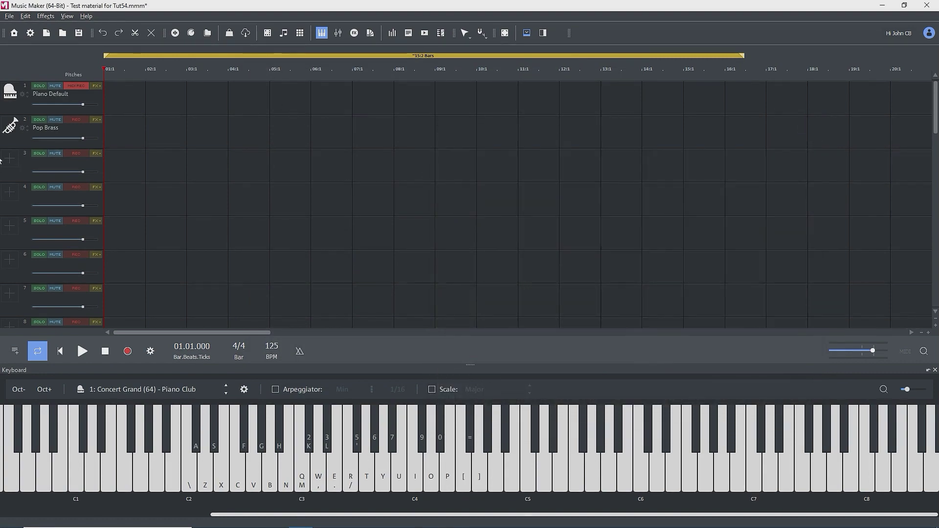
- Open empty track 3's instrument menu and browse to Vita's Orchestral sound categories
{"action": "left_click", "coordinate": [10, 158]}
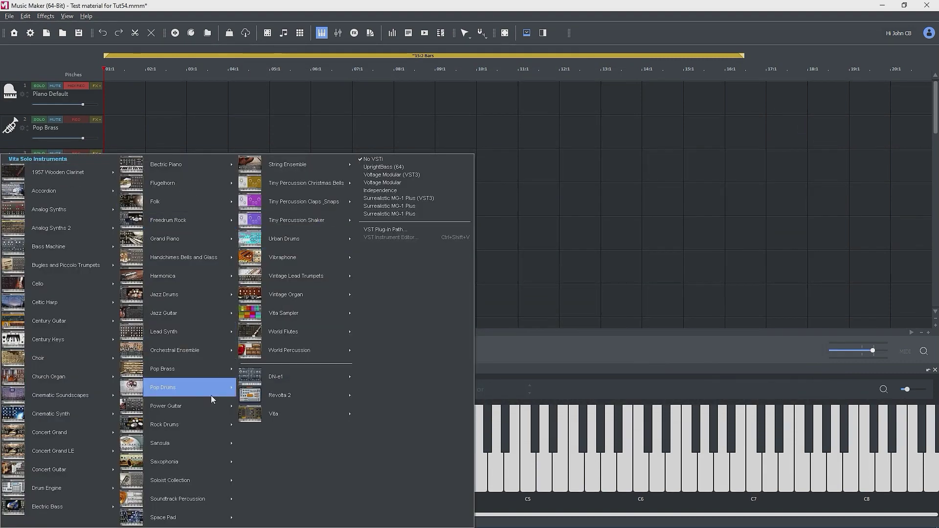
{"action": "mouse_move", "coordinate": [252, 415]}
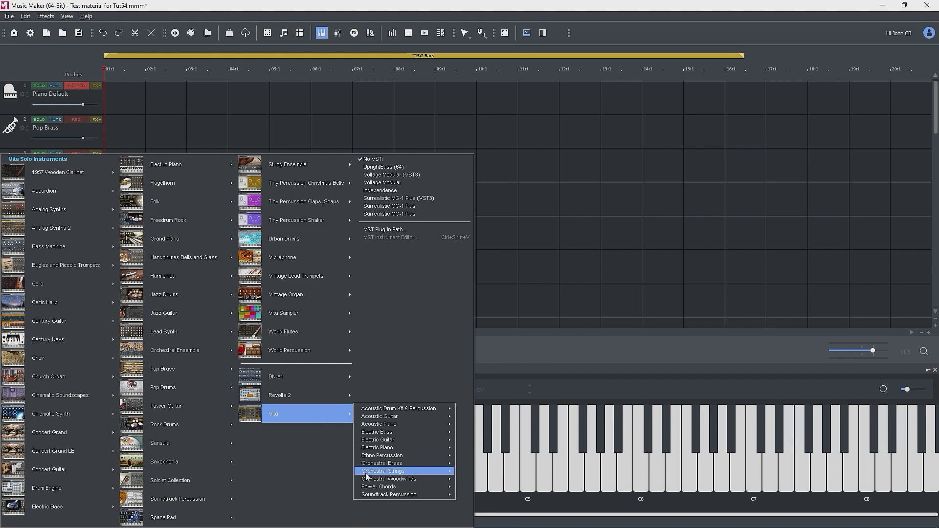
{"action": "mouse_move", "coordinate": [365, 466]}
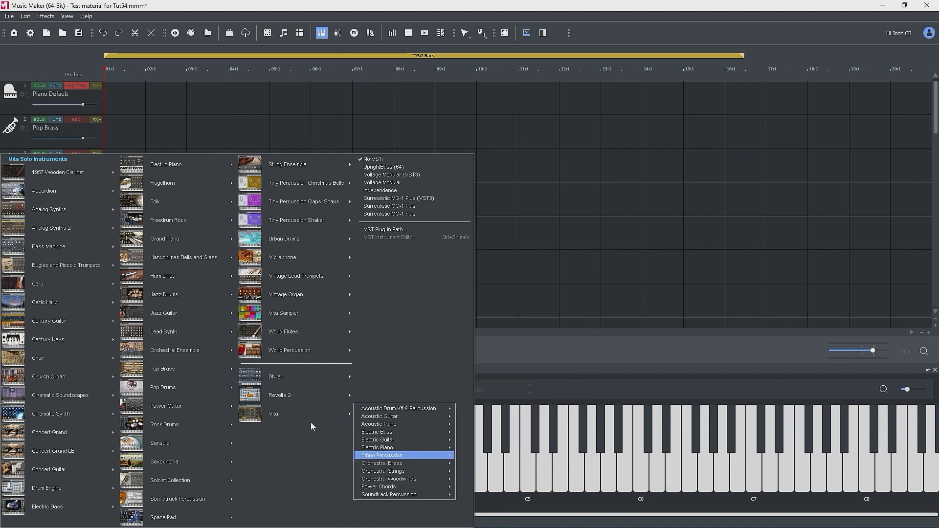
- Load Vita onto track 3 with the Orchestral Brass > All Brass (Section) preset
{"action": "left_click", "coordinate": [281, 412]}
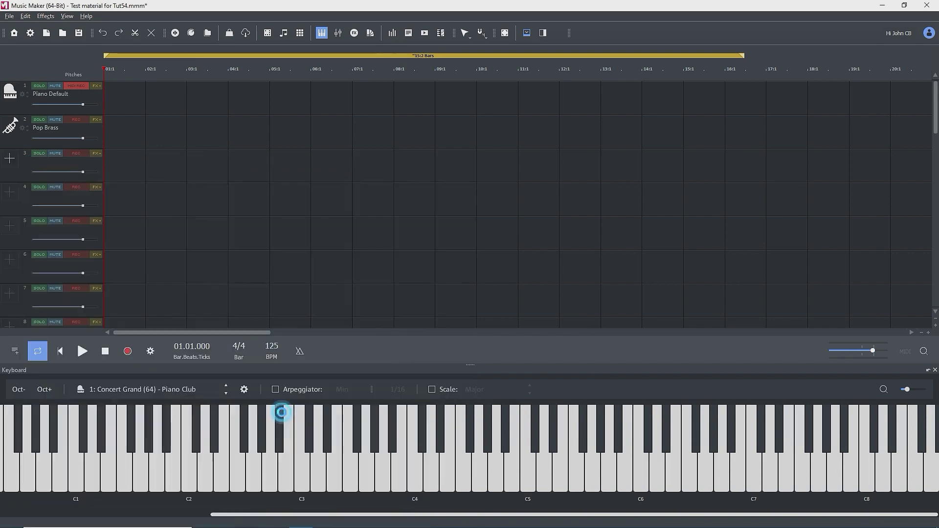
{"action": "left_click_drag", "start_coordinate": [405, 211], "coordinate": [407, 86]}
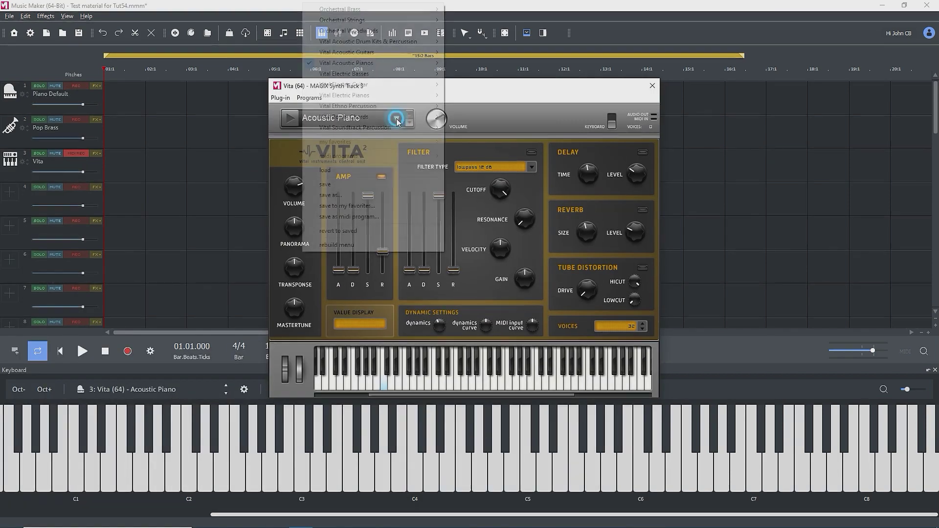
{"action": "left_click", "coordinate": [308, 97]}
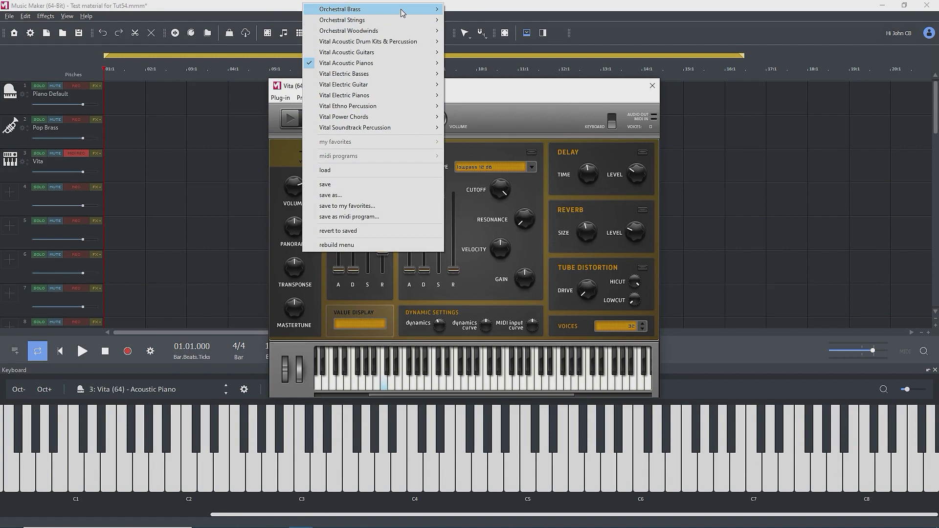
{"action": "mouse_move", "coordinate": [405, 10]}
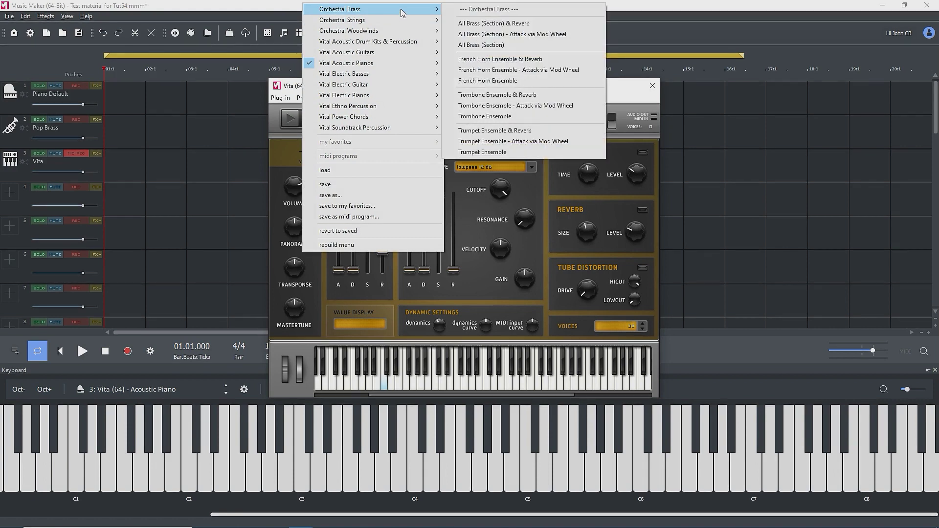
{"action": "left_click", "coordinate": [476, 45]}
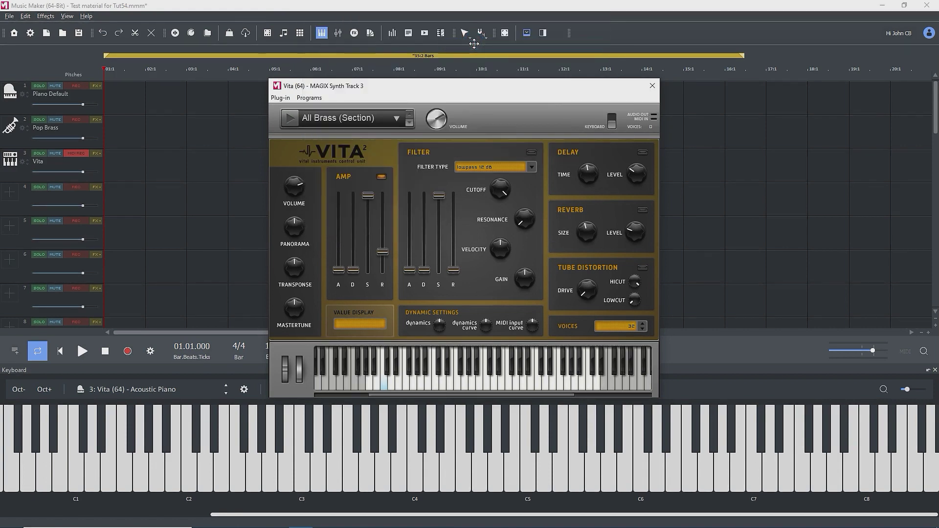
- Rename track 3 to 'Vita 2 All Brass'
{"action": "double_click", "coordinate": [50, 161]}
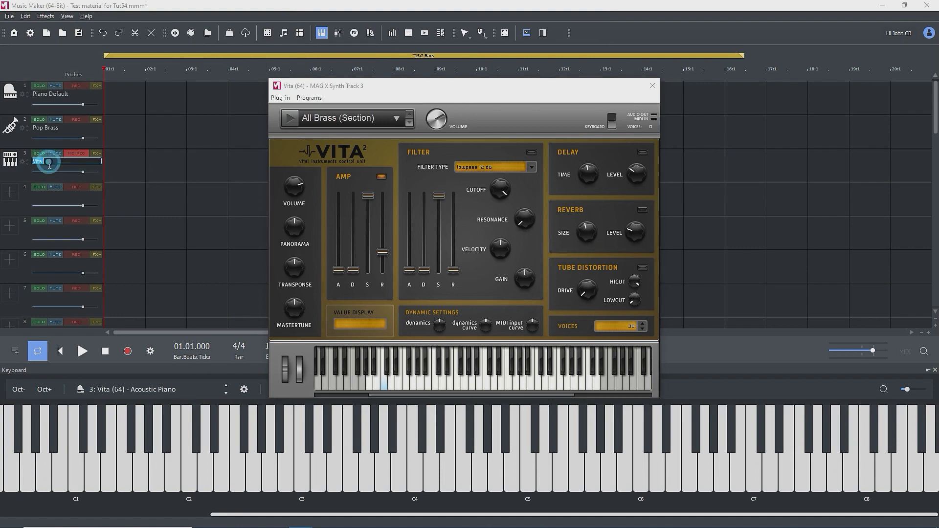
{"action": "key", "text": "End"}
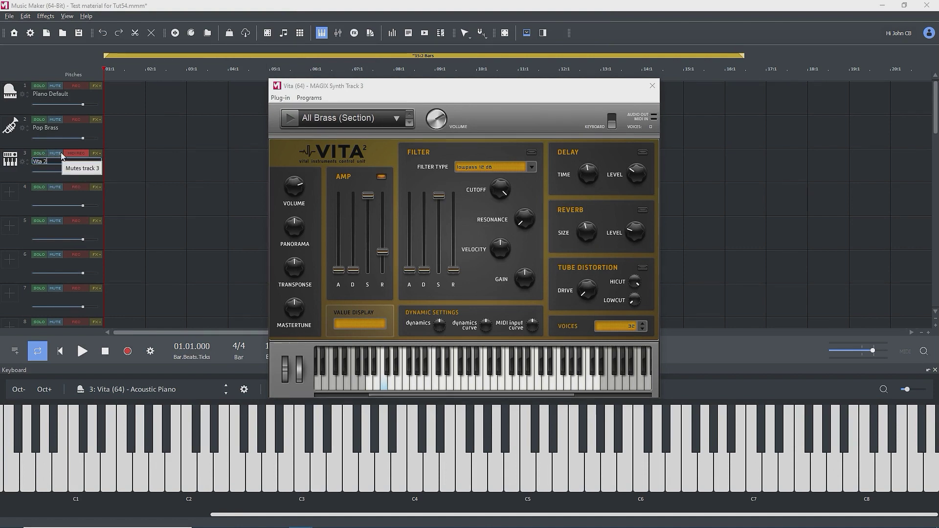
{"action": "type", "text": "2 All Brass"}
{"action": "key", "text": "Return"}
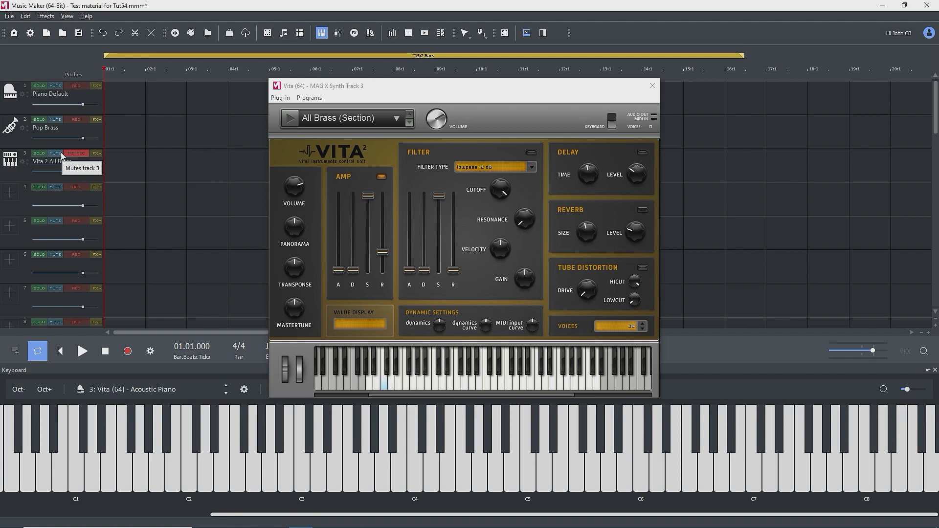
{"action": "left_click_drag", "start_coordinate": [421, 89], "coordinate": [275, 86]}
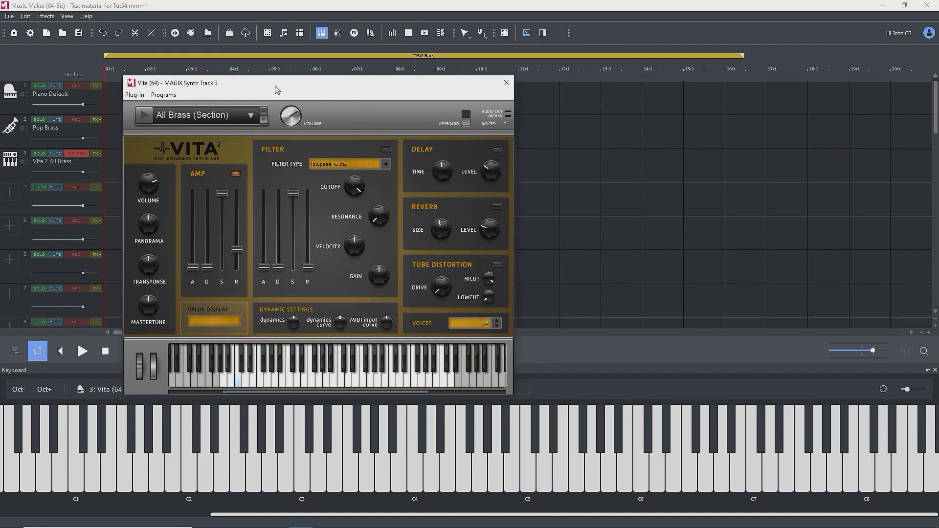
- Place the Pop Brass window beside Vita, play notes on both brass sounds, then close Vita
{"action": "left_click", "coordinate": [22, 128]}
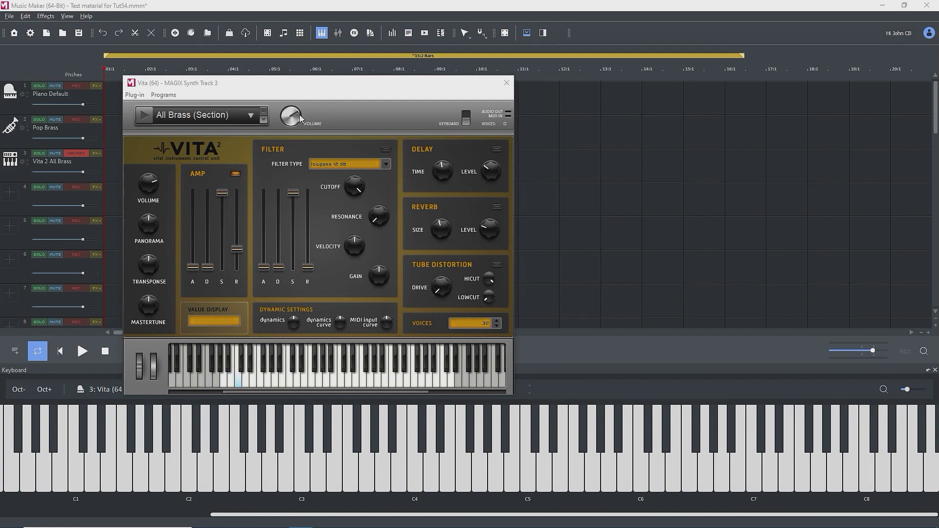
{"action": "left_click_drag", "start_coordinate": [518, 92], "coordinate": [605, 94]}
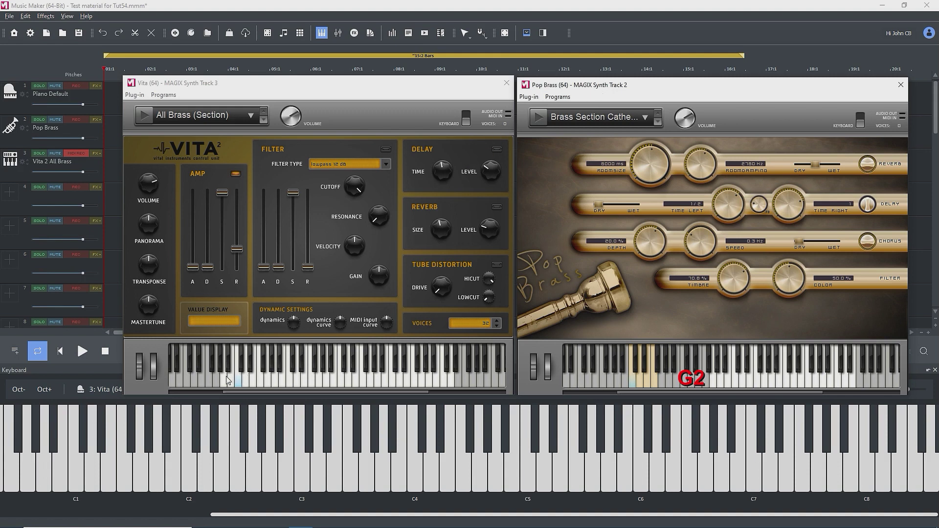
{"action": "left_click", "coordinate": [43, 476]}
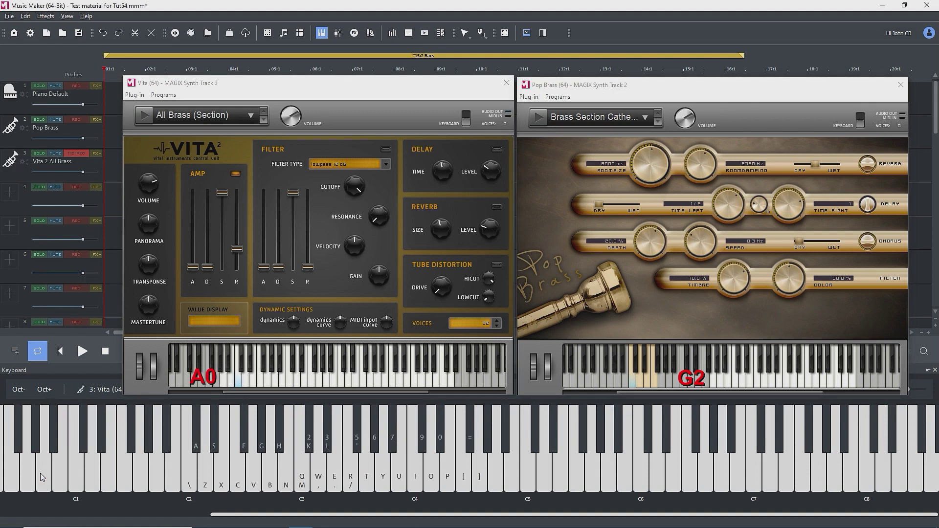
{"action": "left_click", "coordinate": [43, 476]}
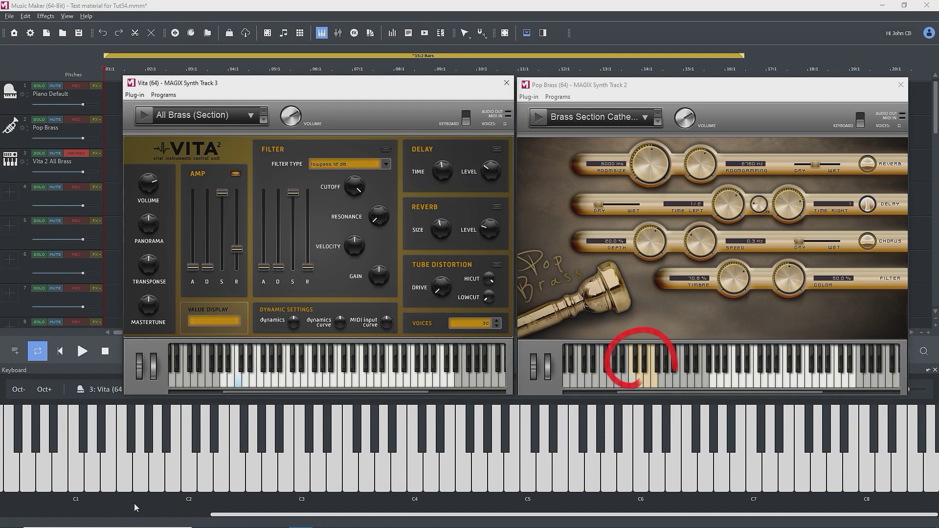
{"action": "left_click", "coordinate": [714, 379]}
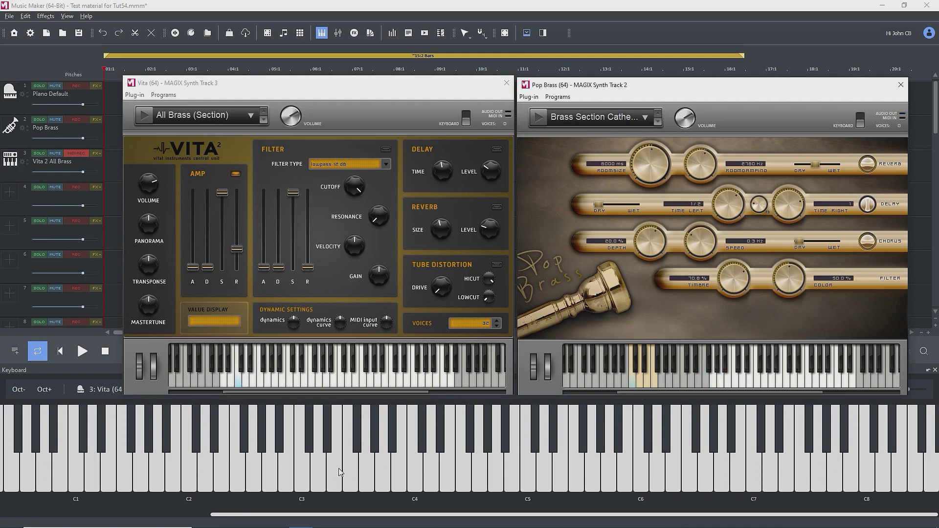
{"action": "left_click", "coordinate": [506, 83]}
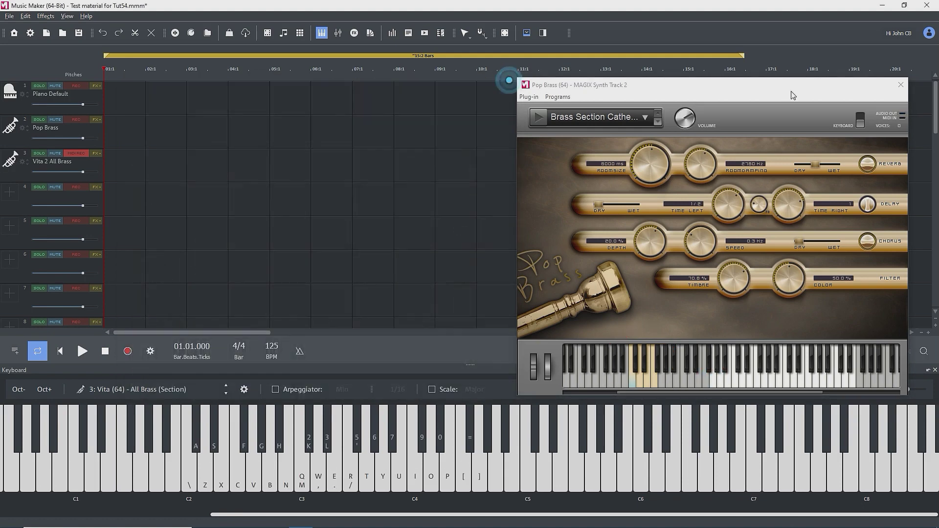
- Close Pop Brass and load Vita's Acoustic Drum Kit Ballad preset onto track 4
{"action": "left_click", "coordinate": [902, 85]}
{"action": "left_click", "coordinate": [12, 194]}
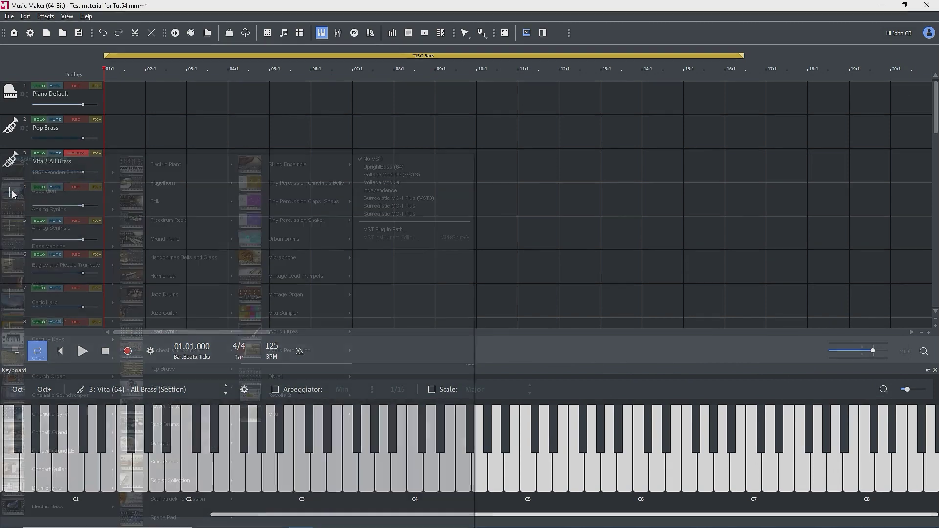
{"action": "mouse_move", "coordinate": [250, 414]}
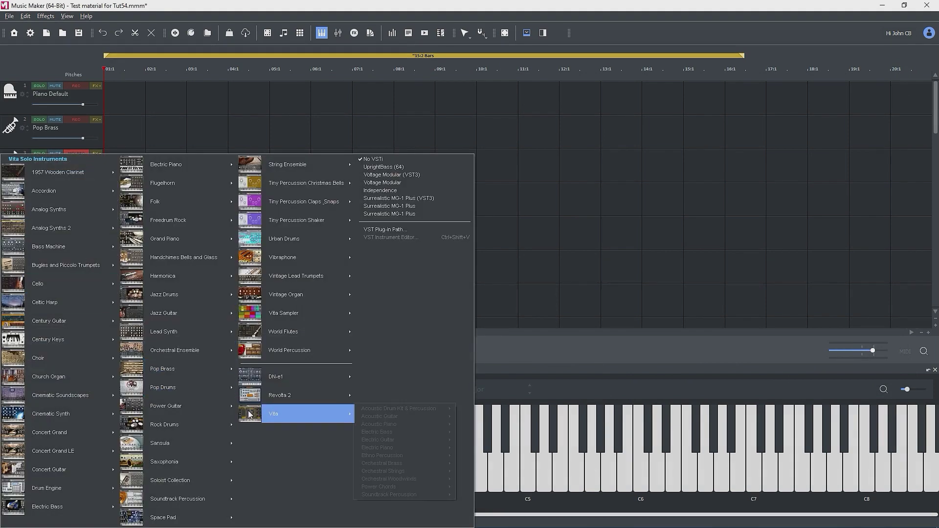
{"action": "mouse_move", "coordinate": [423, 410]}
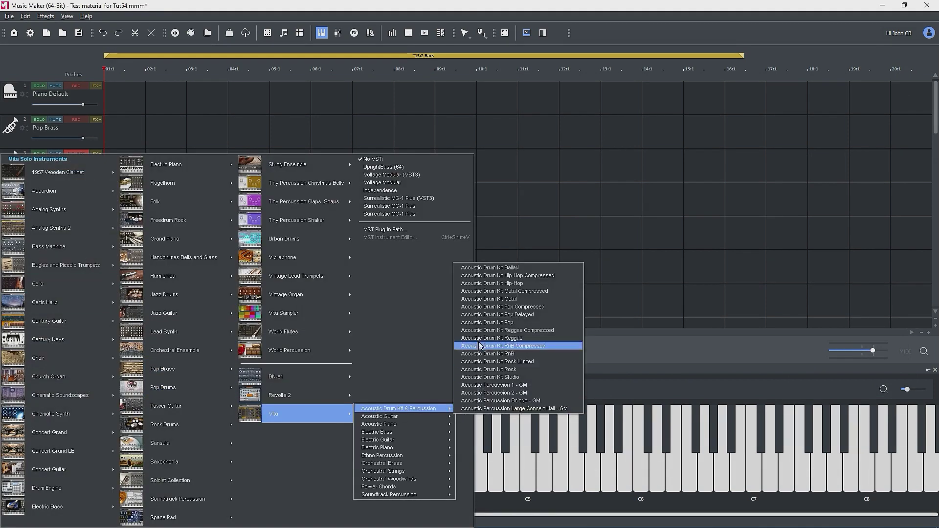
{"action": "left_click", "coordinate": [494, 267]}
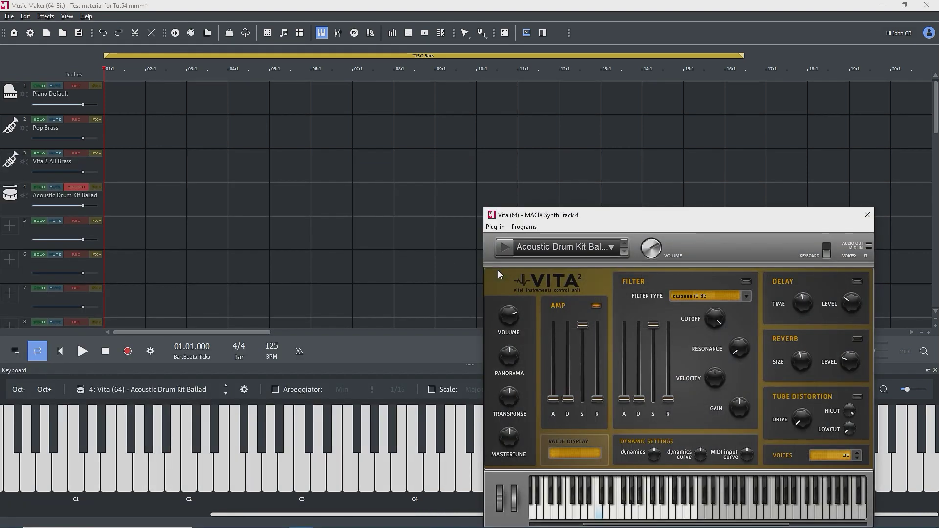
{"action": "left_click_drag", "start_coordinate": [630, 225], "coordinate": [451, 59]}
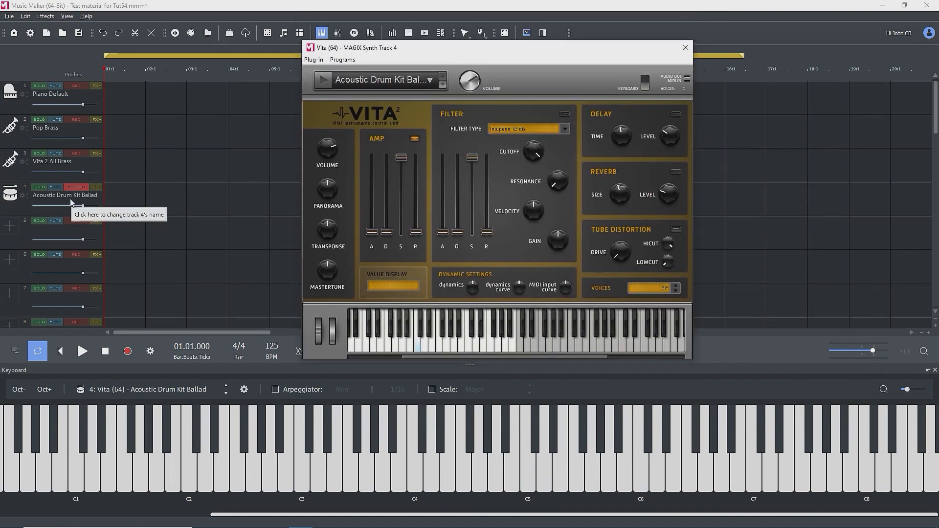
- Audition the Acoustic Drum Kit Ballad with a single note and a descending keyboard sweep
{"action": "left_click", "coordinate": [390, 357]}
{"action": "left_click_drag", "start_coordinate": [460, 345], "coordinate": [571, 342]}
{"action": "left_click", "coordinate": [318, 477]}
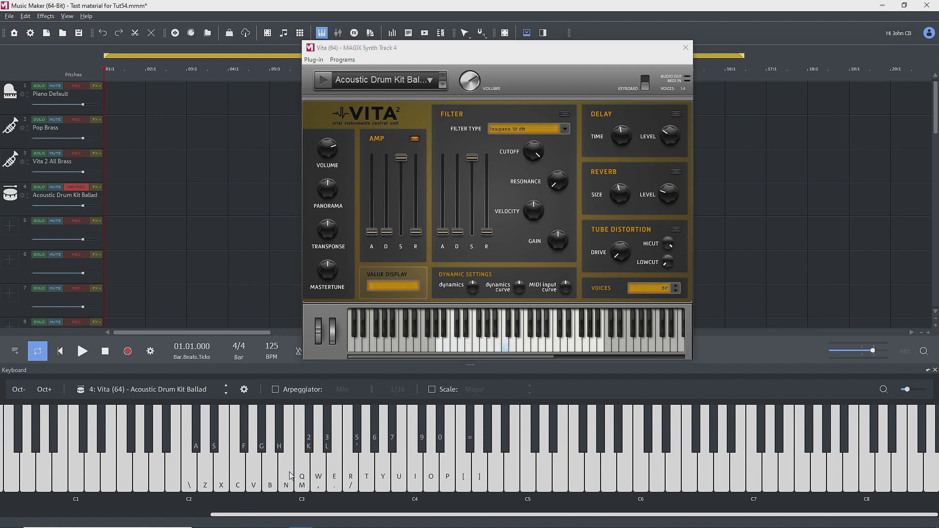
{"action": "mouse_move", "coordinate": [291, 475]}
{"action": "left_mouse_down"}
{"action": "mouse_move", "coordinate": [299, 473]}
{"action": "mouse_move", "coordinate": [27, 468]}
{"action": "left_mouse_up"}
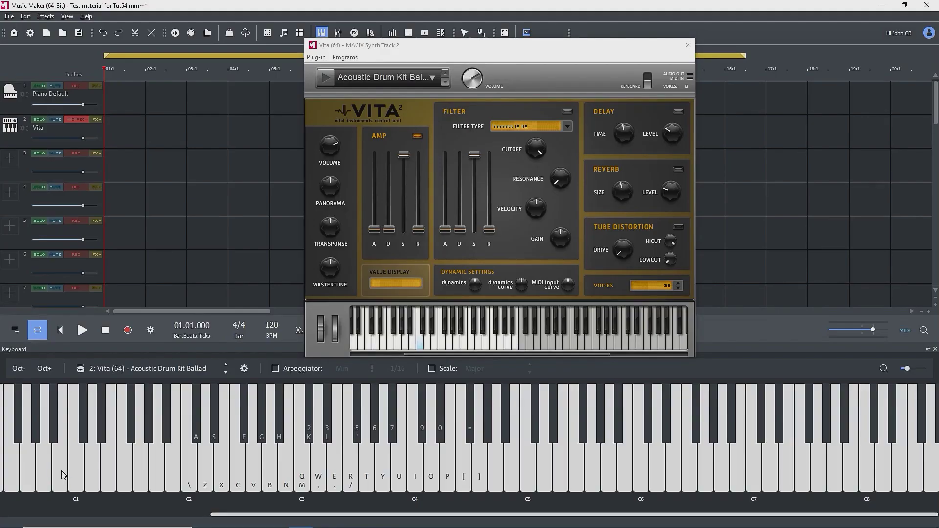
{"action": "left_click", "coordinate": [77, 478]}
{"action": "left_click", "coordinate": [89, 475]}
{"action": "left_click", "coordinate": [106, 474]}
{"action": "left_click", "coordinate": [125, 470]}
{"action": "left_click", "coordinate": [140, 472]}
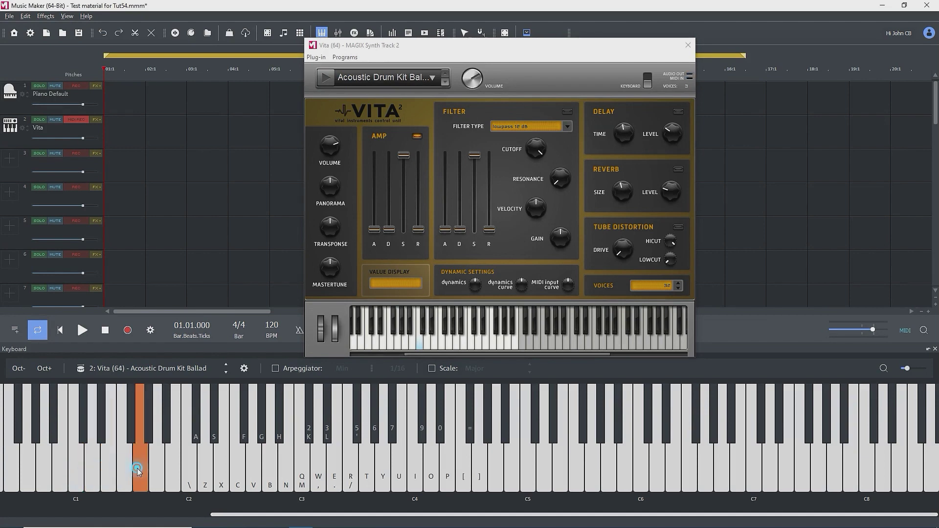
{"action": "left_click", "coordinate": [156, 472]}
{"action": "left_click", "coordinate": [172, 471]}
{"action": "left_click", "coordinate": [188, 475]}
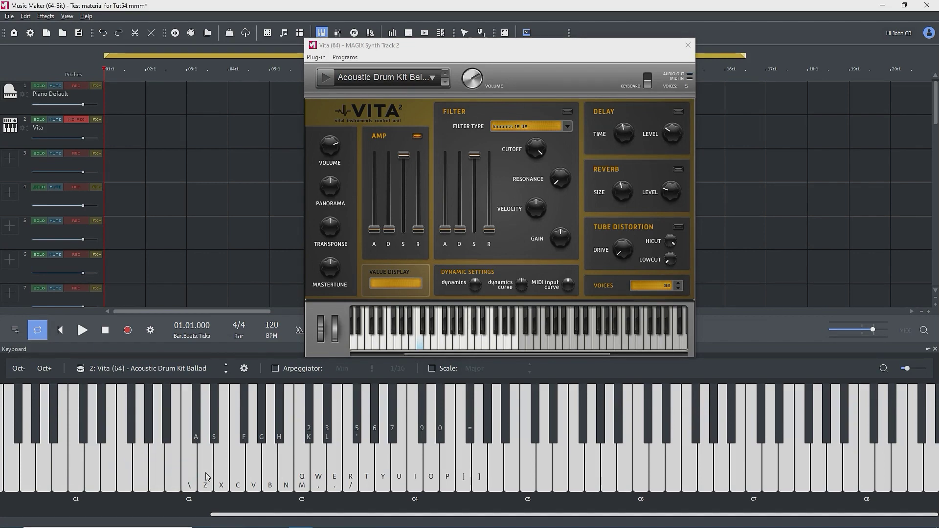
{"action": "left_click", "coordinate": [209, 472]}
{"action": "left_click", "coordinate": [196, 425]}
{"action": "left_click", "coordinate": [215, 421]}
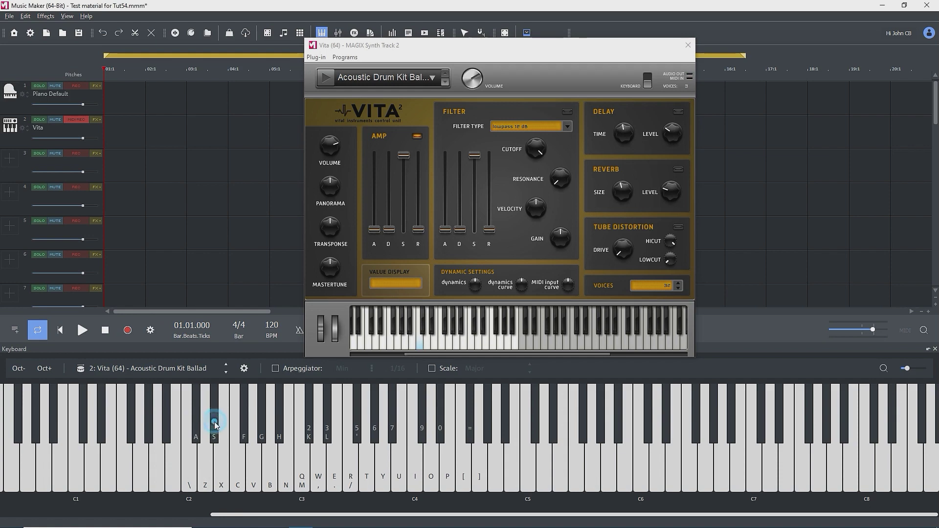
{"action": "left_click", "coordinate": [687, 47]}
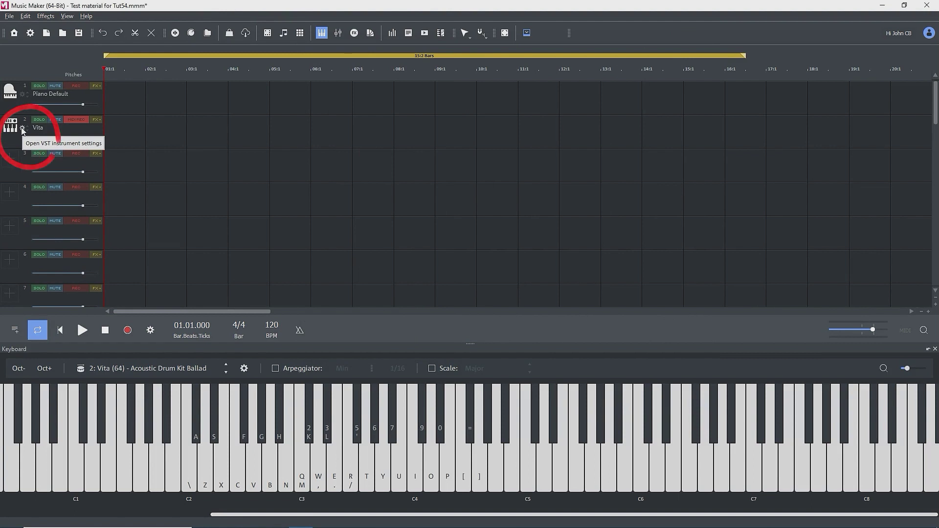
- Reopen the current instrument's interface from the Keyboard panel's gear icon
{"action": "left_click", "coordinate": [244, 372]}
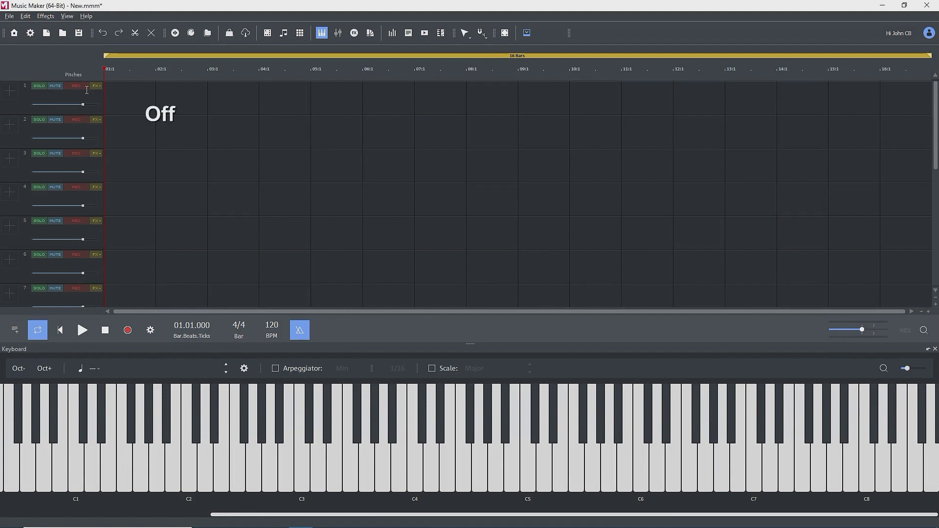
- Switch track 1 to MIDI REC, start recording, and arm the Piano Club track
{"action": "left_click", "coordinate": [77, 87]}
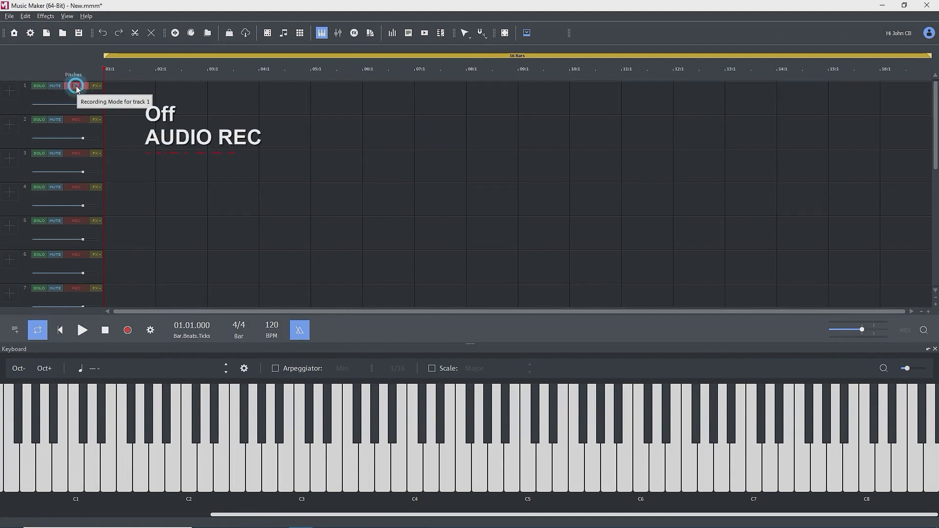
{"action": "left_click", "coordinate": [77, 88]}
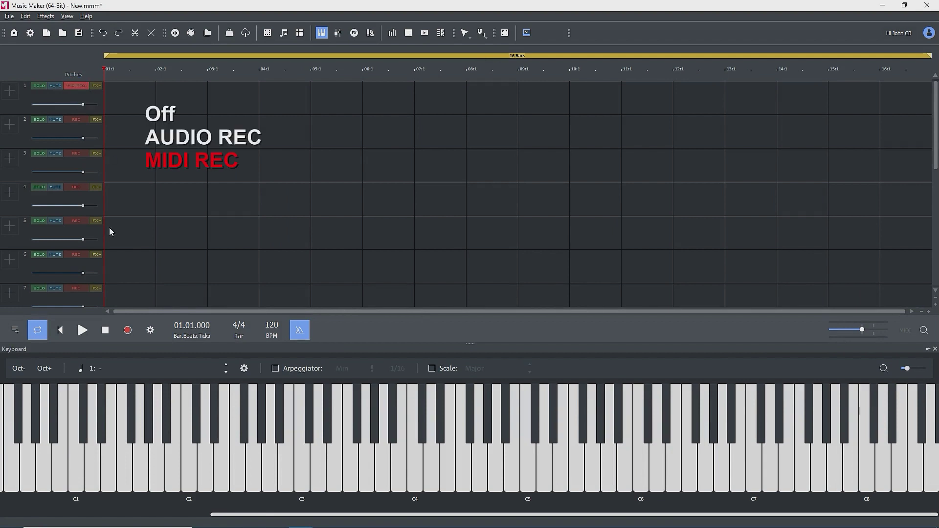
{"action": "left_click", "coordinate": [126, 330]}
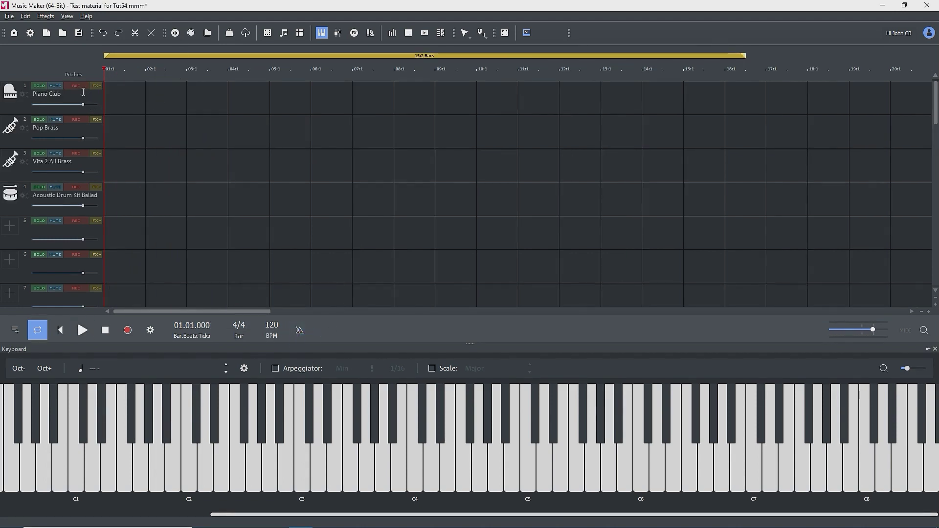
{"action": "left_click", "coordinate": [75, 86]}
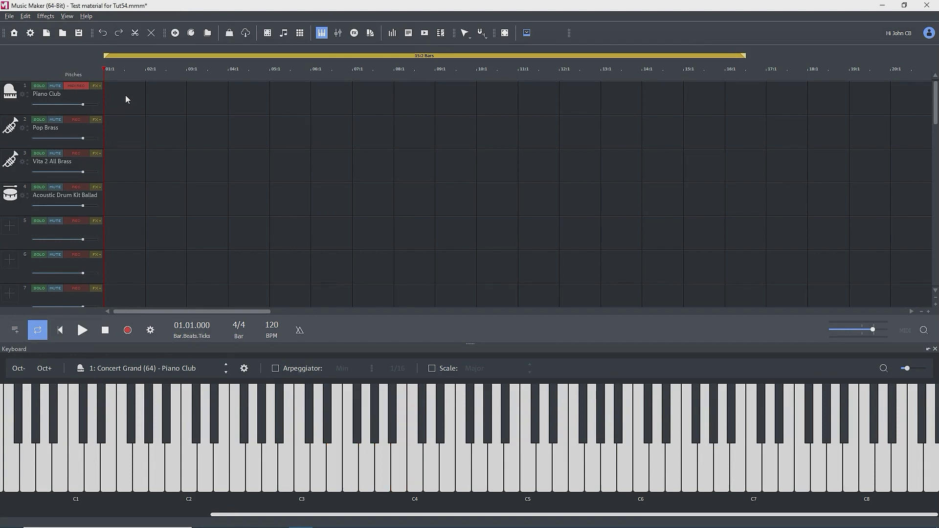
{"action": "left_click", "coordinate": [76, 86]}
{"action": "left_click", "coordinate": [303, 462]}
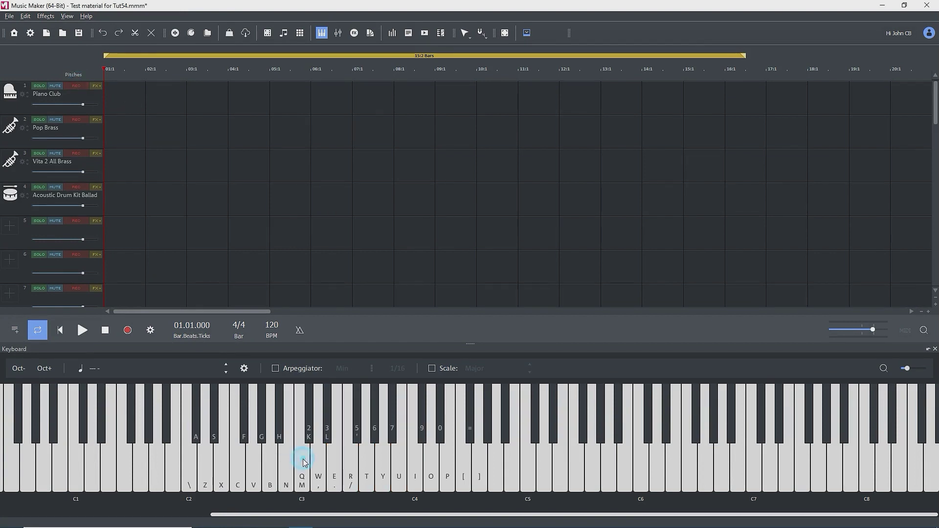
{"action": "left_click", "coordinate": [303, 462]}
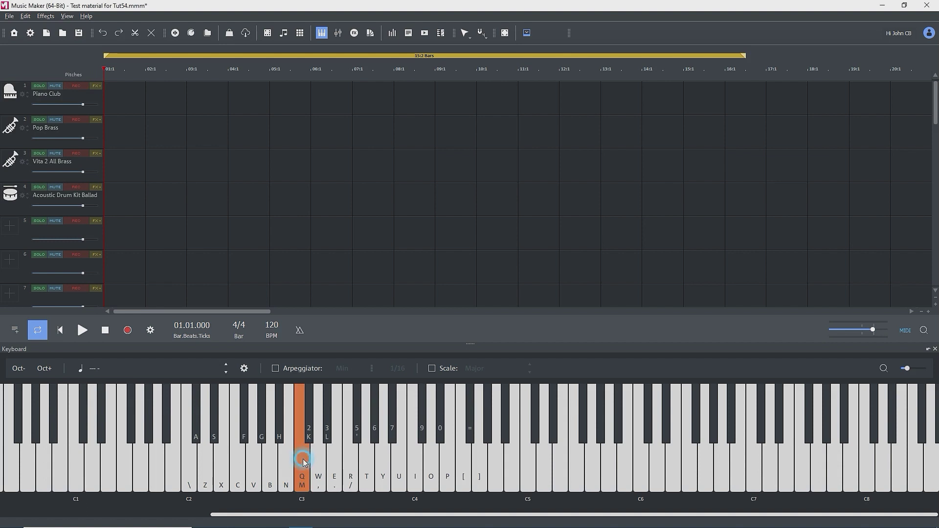
{"action": "left_click", "coordinate": [95, 128]}
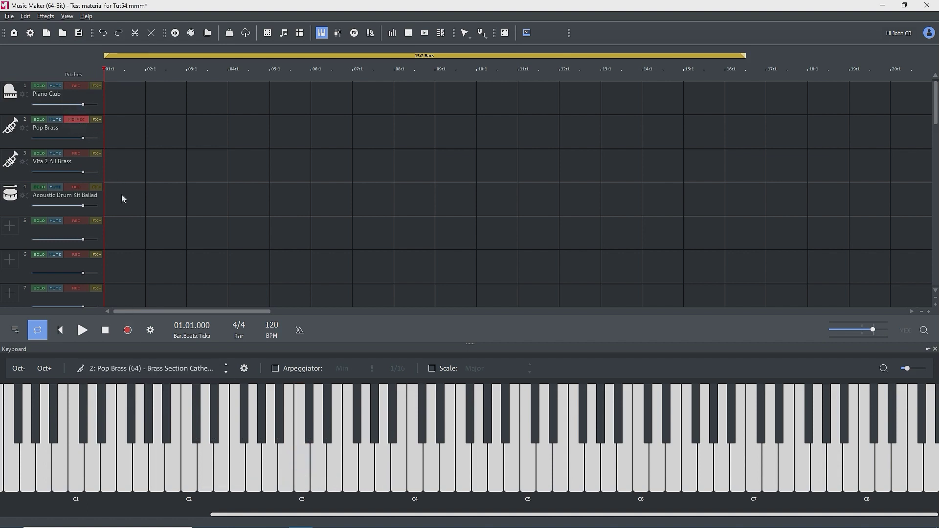
{"action": "left_click", "coordinate": [307, 462]}
{"action": "left_click", "coordinate": [76, 86]}
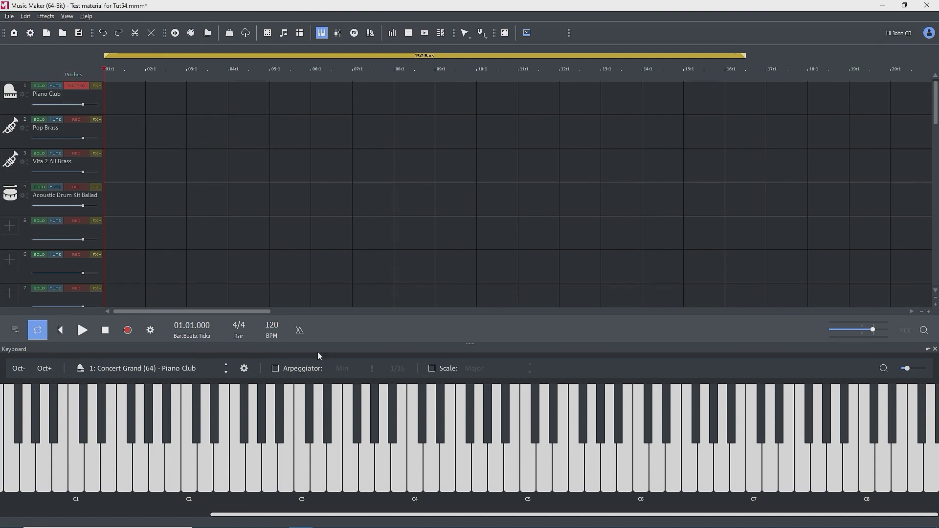
{"action": "left_click", "coordinate": [244, 368]}
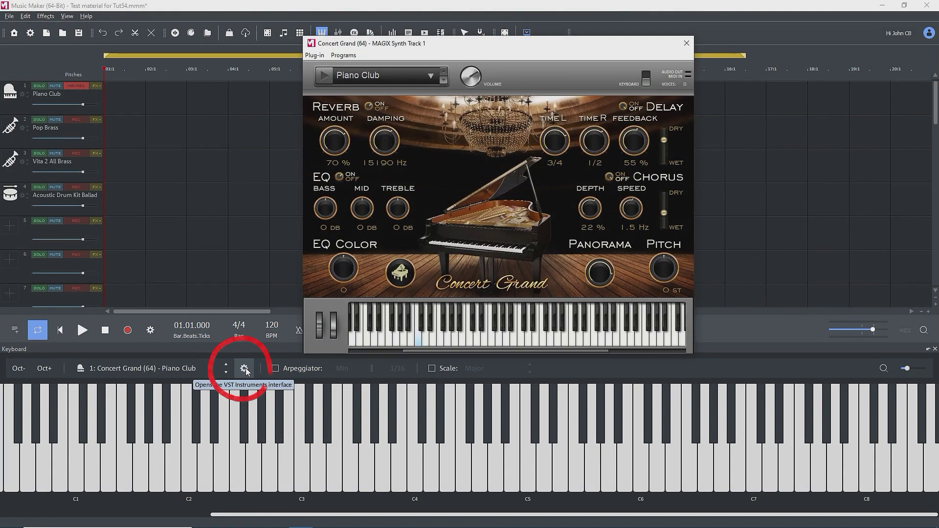
- Play C3 on the Concert Grand, then C3 and D3 with the Q and W keys
{"action": "left_click", "coordinate": [302, 458]}
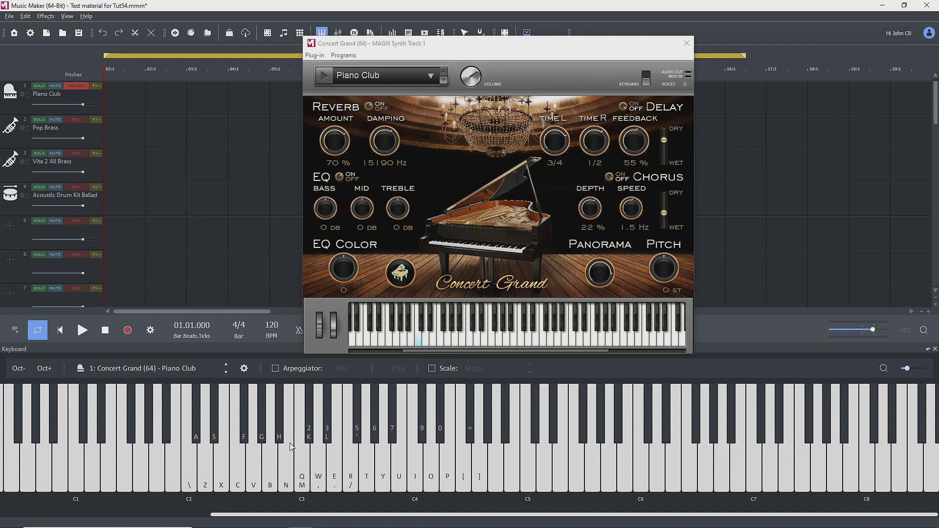
{"action": "key", "text": "q"}
{"action": "key", "text": "w"}
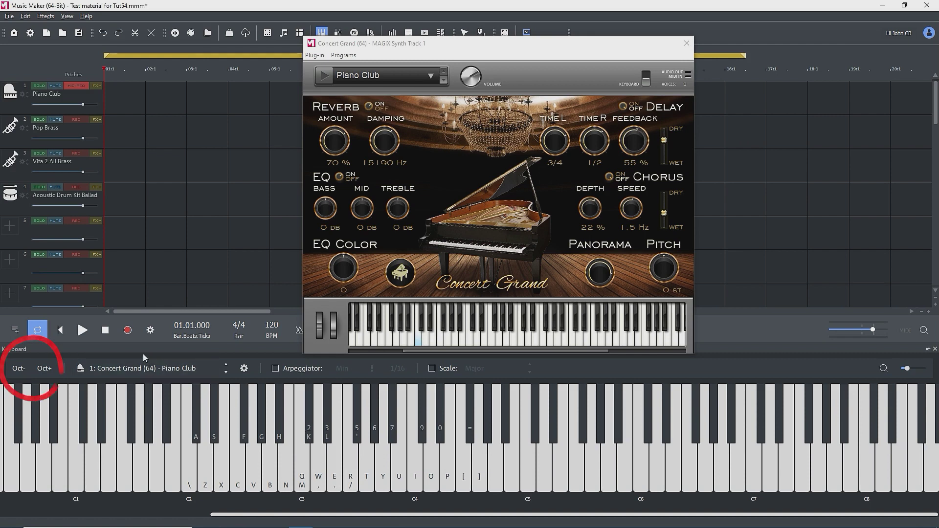
- Shift the computer-key note mapping down two octaves, then back up two octaves
{"action": "left_click", "coordinate": [20, 373]}
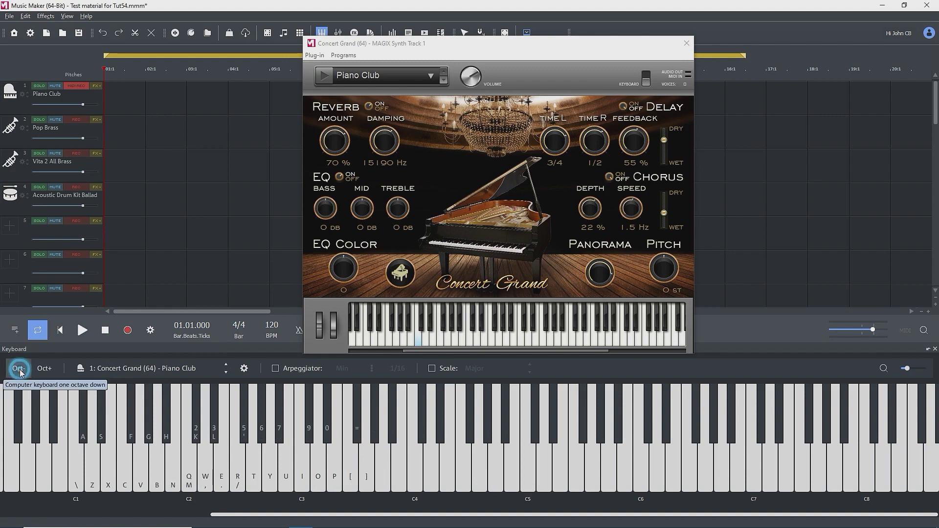
{"action": "left_click", "coordinate": [20, 373]}
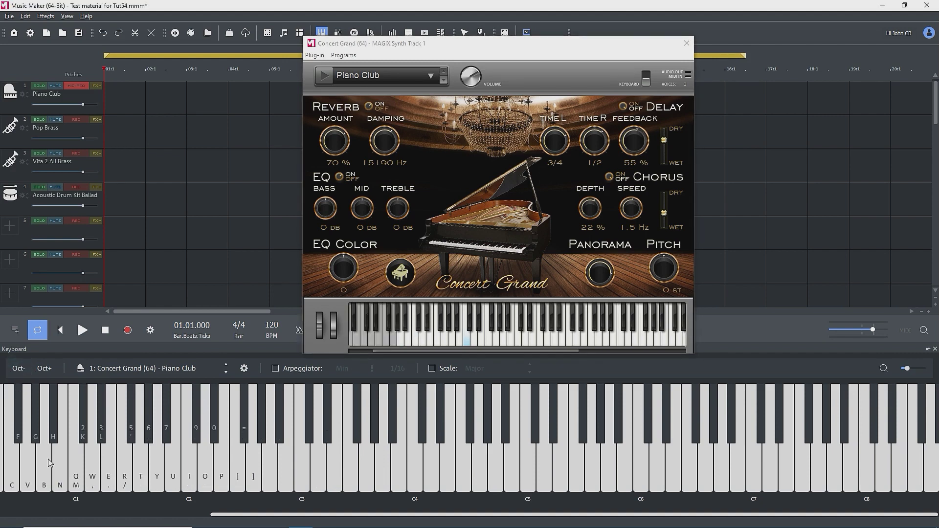
{"action": "left_click", "coordinate": [44, 368]}
{"action": "left_click", "coordinate": [44, 369]}
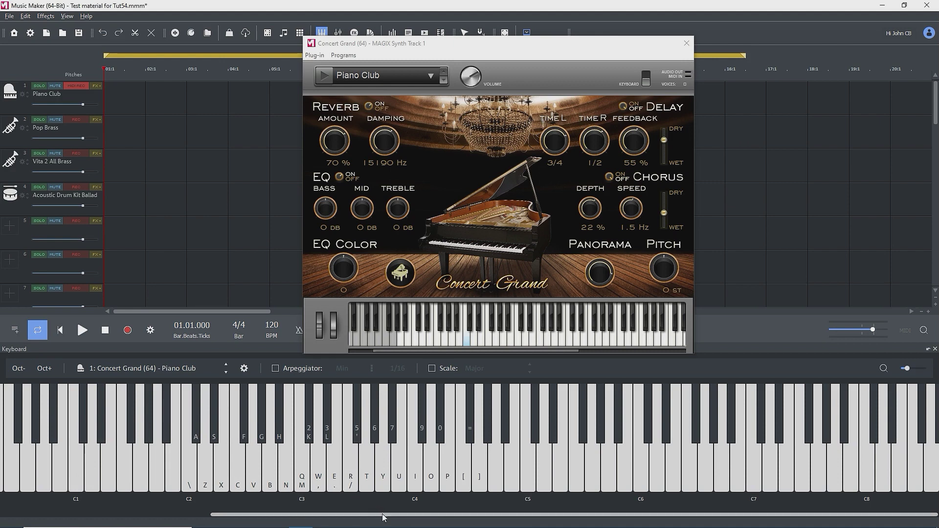
- Scroll the keyboard to C0 and play the lowest piano notes, A-1 and low B
{"action": "left_click_drag", "start_coordinate": [391, 519], "coordinate": [305, 519]}
{"action": "mouse_move", "coordinate": [420, 349]}
{"action": "left_mouse_down"}
{"action": "mouse_move", "coordinate": [553, 350]}
{"action": "mouse_move", "coordinate": [403, 346]}
{"action": "mouse_move", "coordinate": [428, 350]}
{"action": "left_mouse_up"}
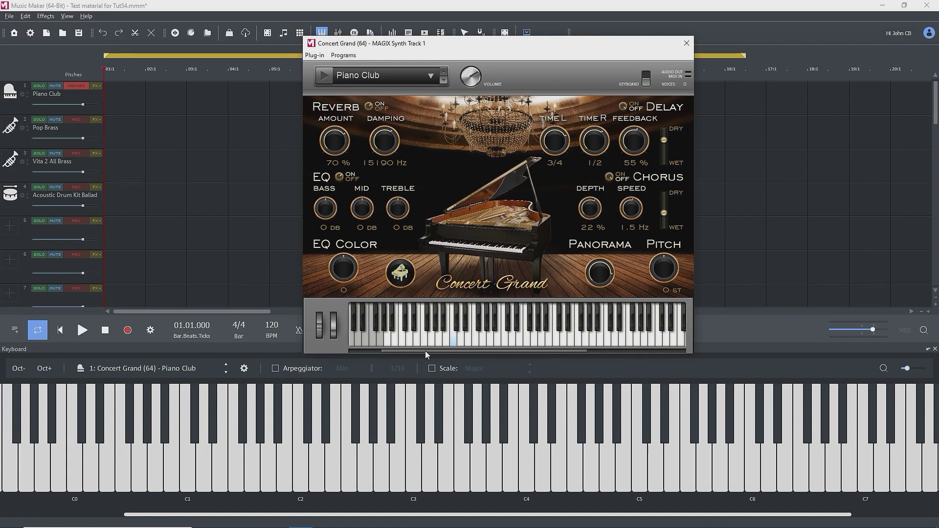
{"action": "left_click", "coordinate": [43, 462]}
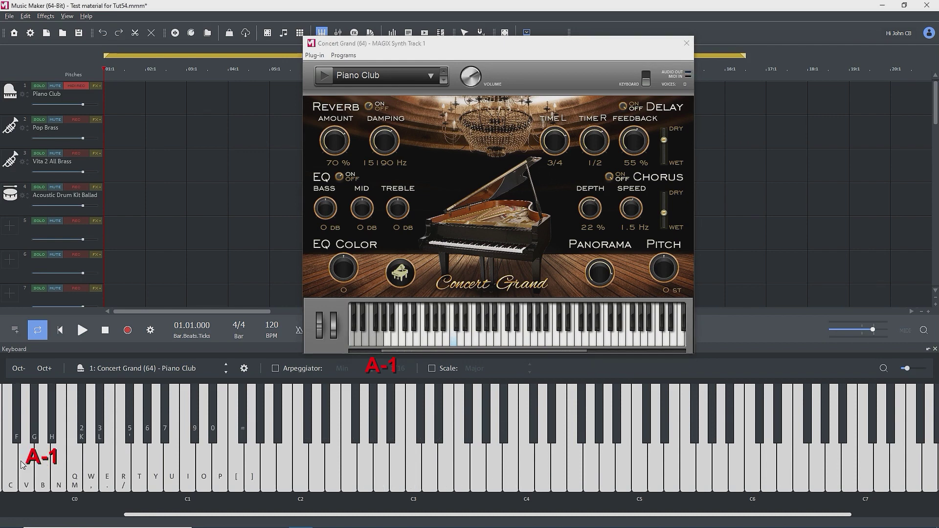
{"action": "left_click", "coordinate": [22, 463]}
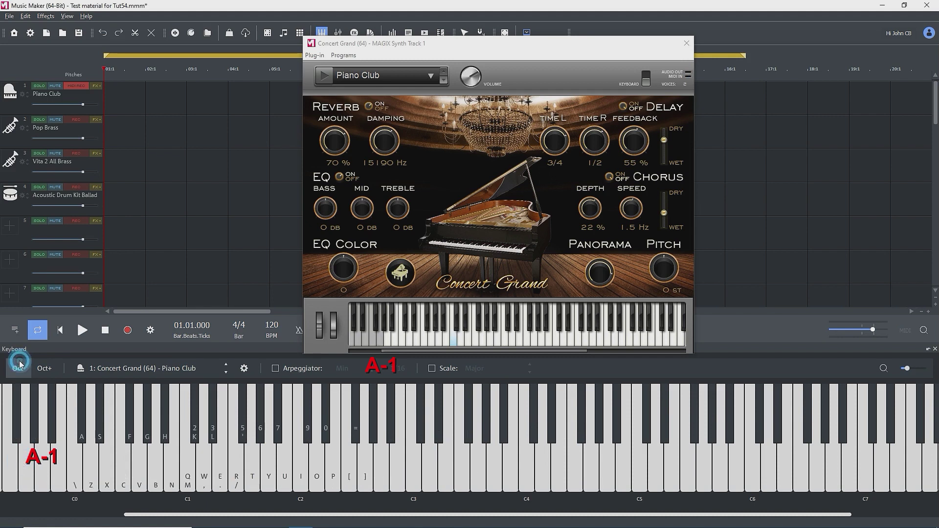
{"action": "left_click", "coordinate": [36, 461]}
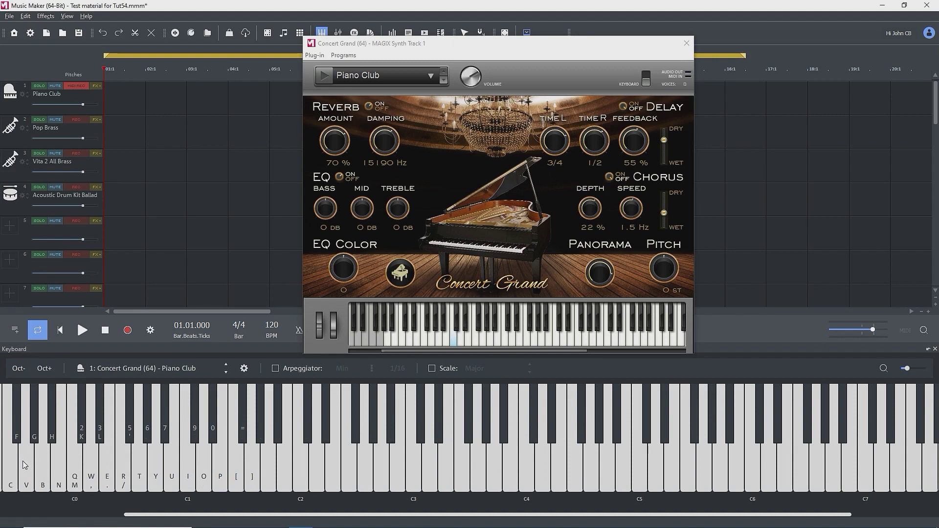
- Play a note on the Concert Grand keyboard, raise the key mapping two octaves, and close the Concert Grand window
{"action": "left_click", "coordinate": [452, 341]}
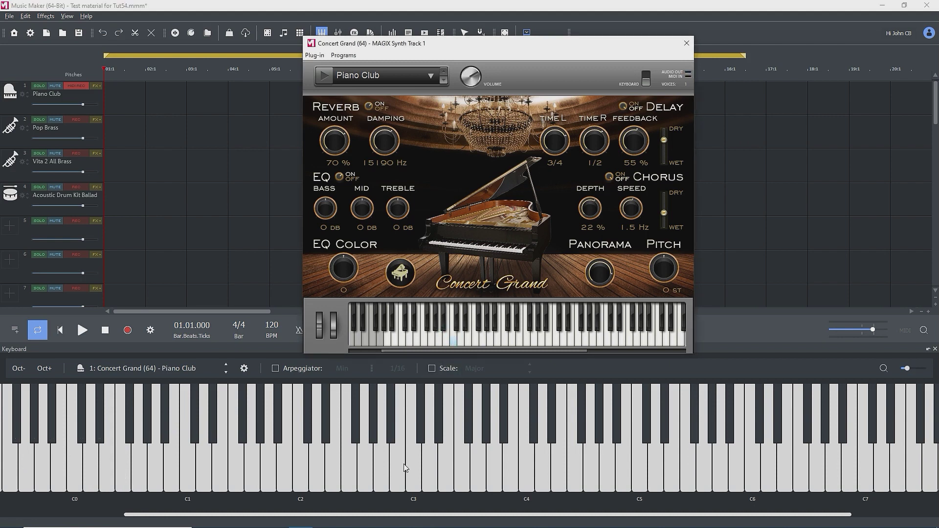
{"action": "left_click", "coordinate": [120, 446]}
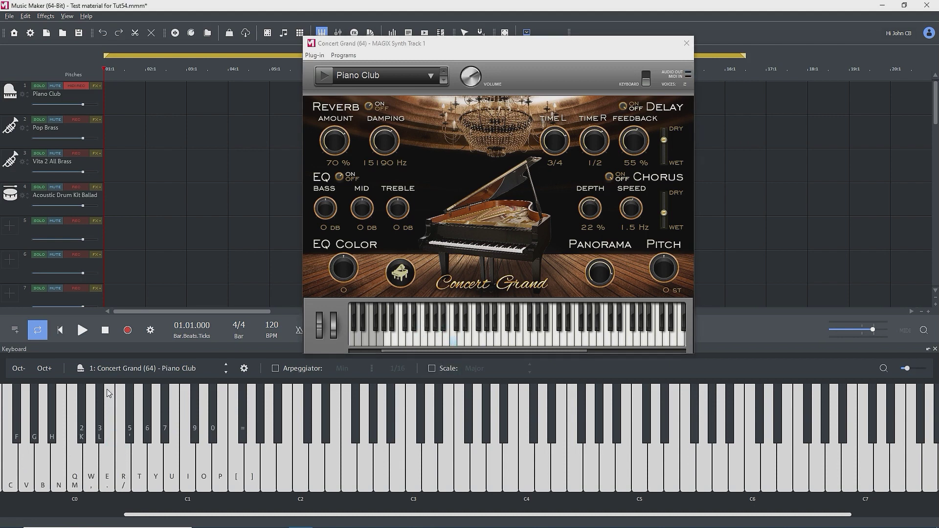
{"action": "left_click", "coordinate": [45, 368]}
{"action": "left_click", "coordinate": [45, 368]}
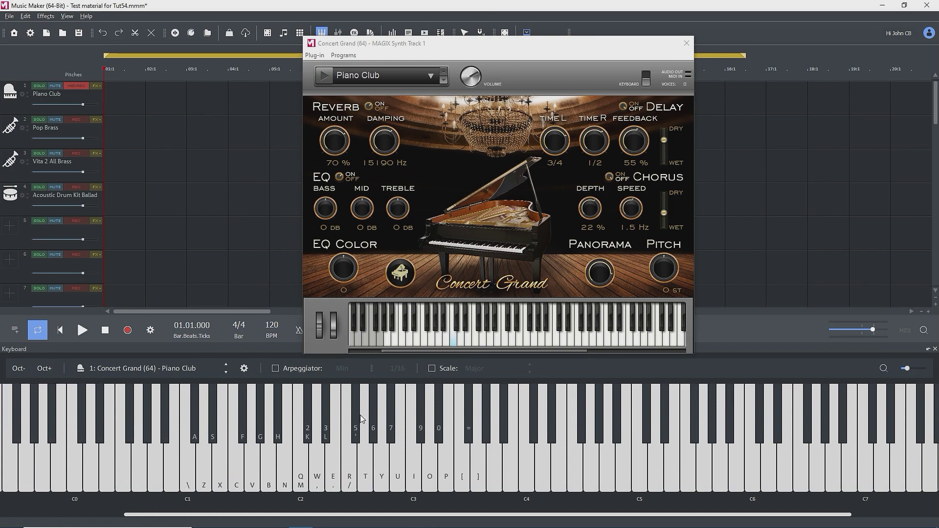
{"action": "left_click", "coordinate": [686, 43]}
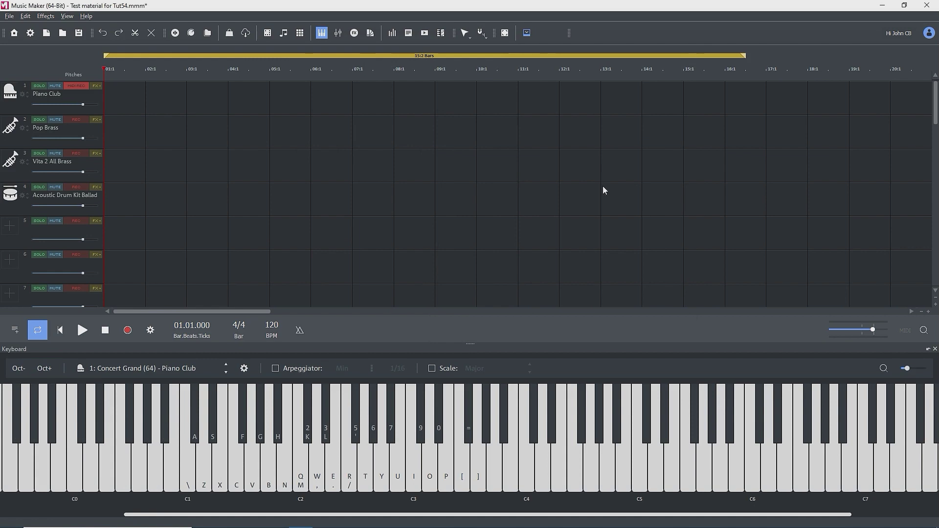
- Record a MIDI REC clip of Piano Club notes on track 1, stopping with Space
{"action": "left_click", "coordinate": [128, 330]}
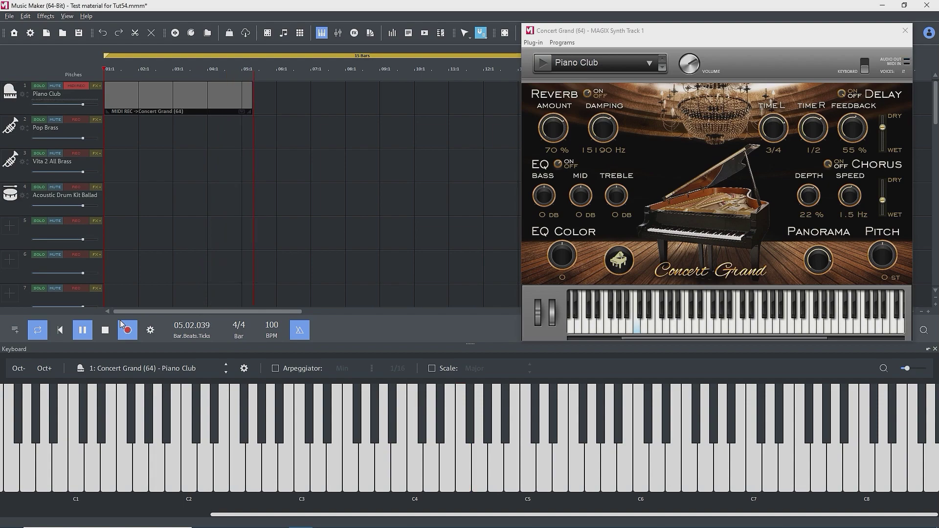
{"action": "key", "text": "space"}
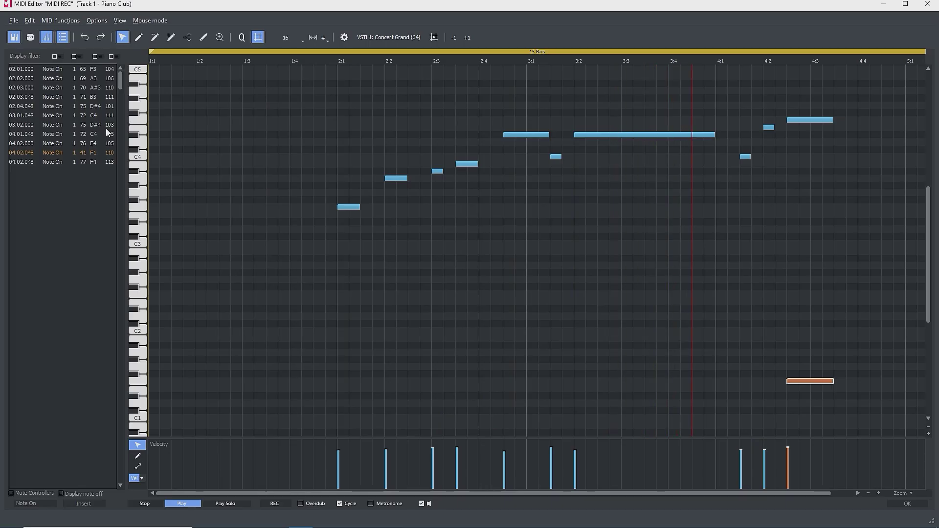